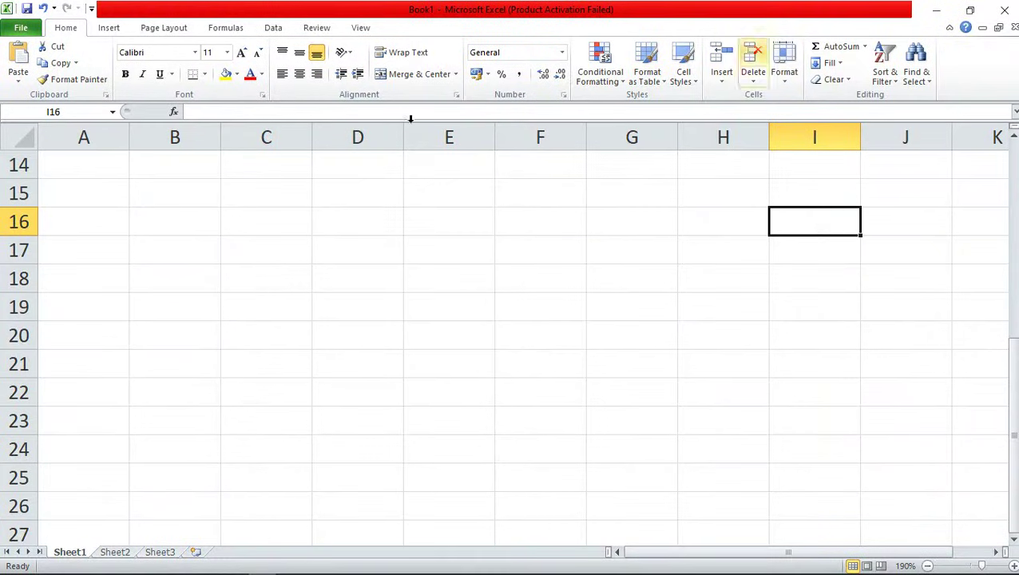
# Step: Scroll up in Sheet1 to show the marks table from its header row 1
pyautogui.scroll(5, 354, 256)
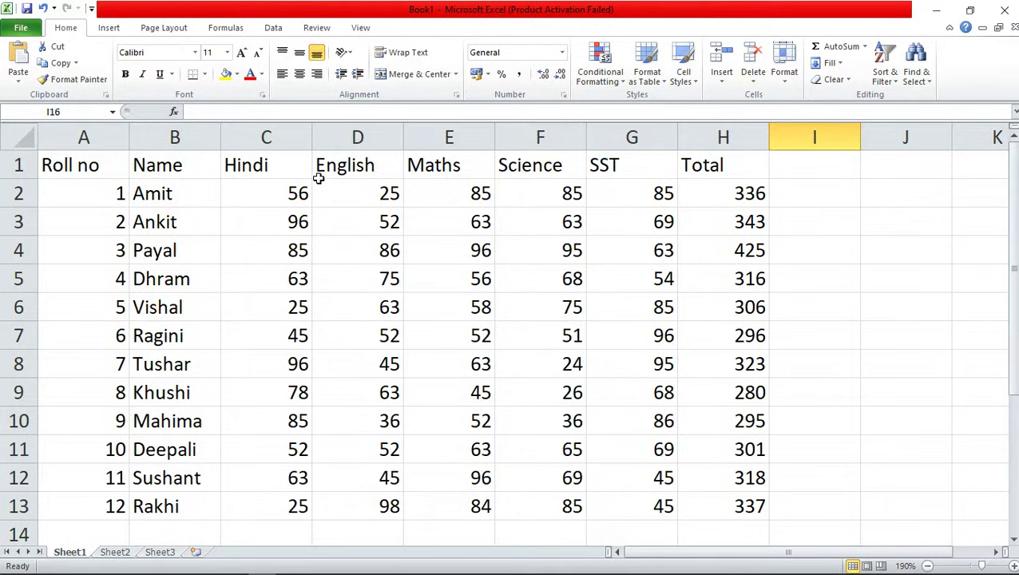
# Step: Look through the Conditional Formatting menu, then select the Total marks H2:H13
pyautogui.click(600, 81)
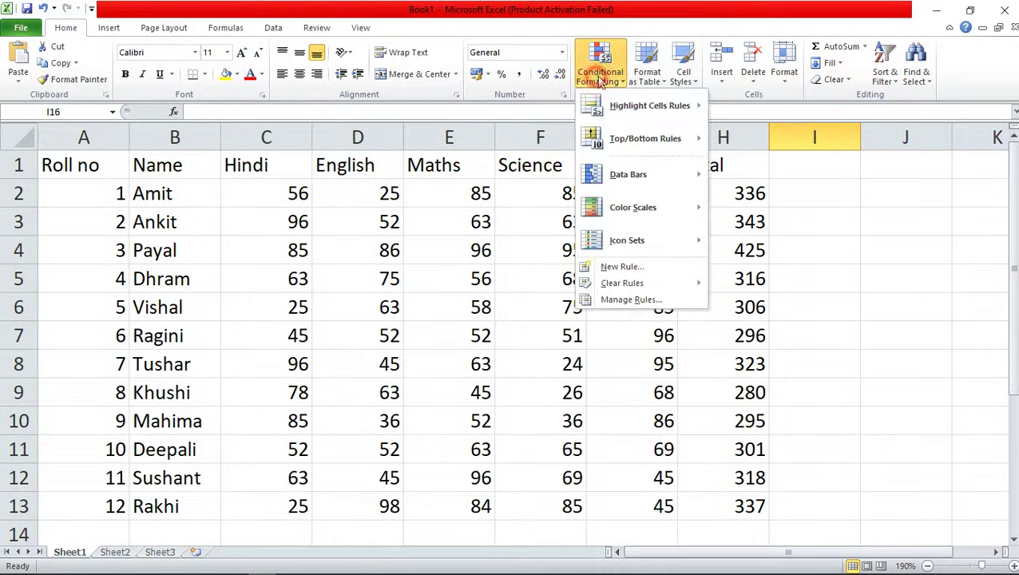
pyautogui.moveTo(621, 110)
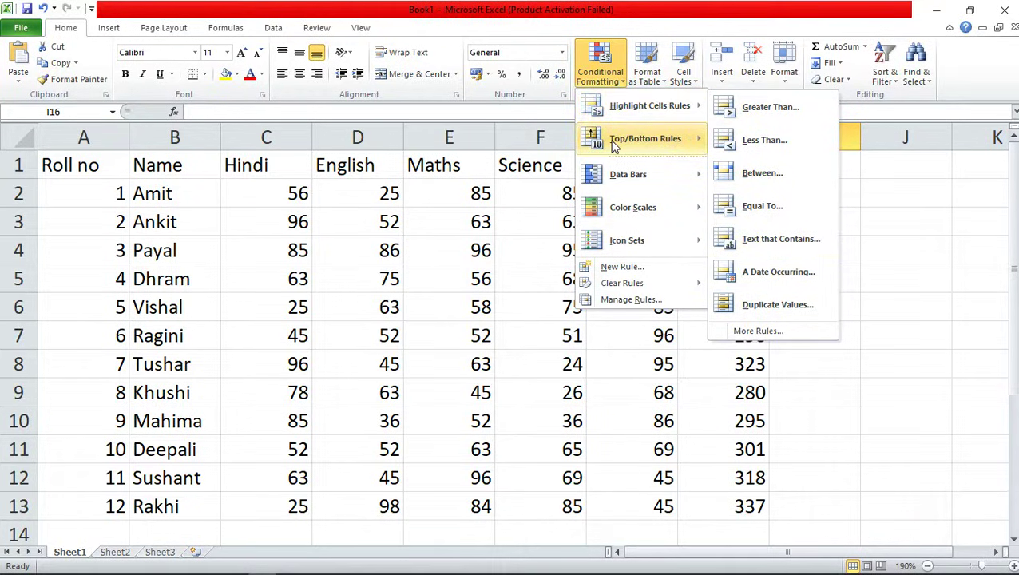
pyautogui.moveTo(614, 144)
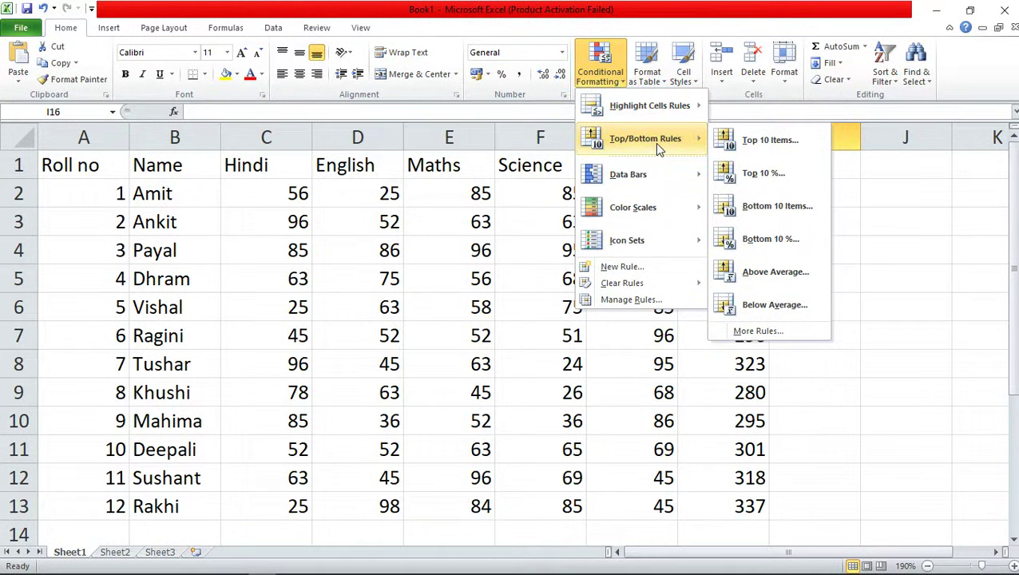
pyautogui.press('Escape')
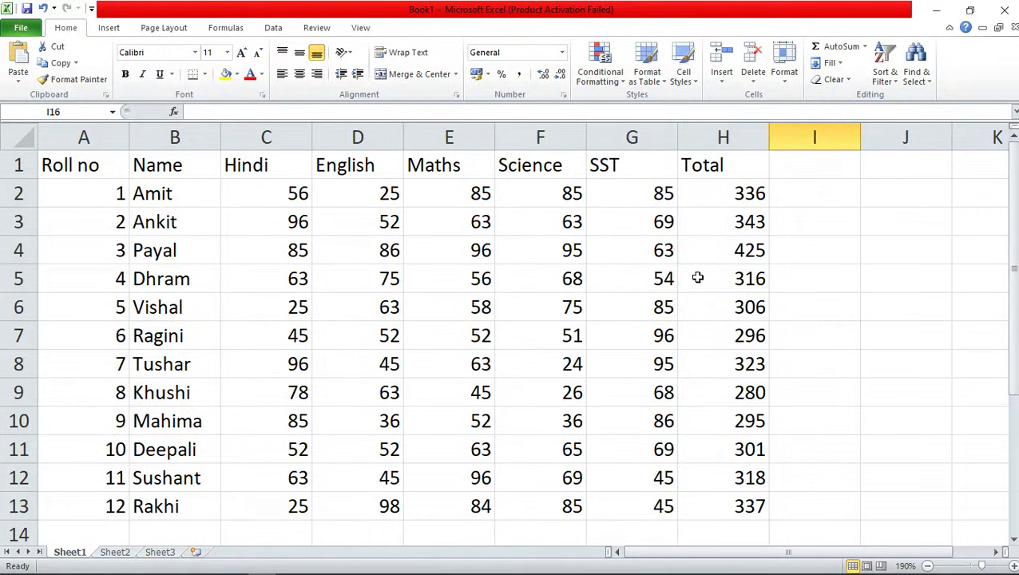
pyautogui.moveTo(174, 197); pyautogui.dragTo(174, 477)
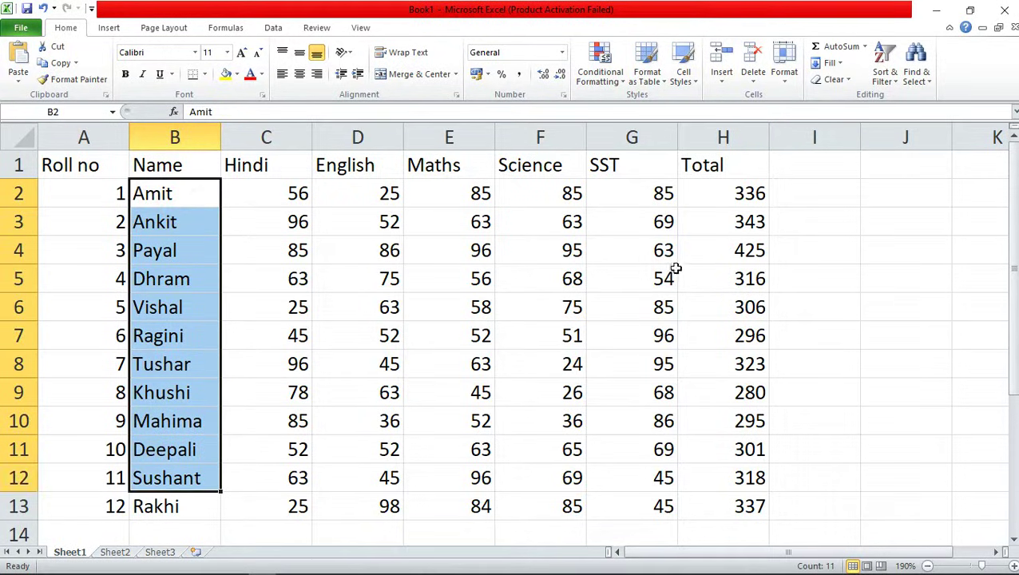
pyautogui.moveTo(703, 194); pyautogui.dragTo(737, 509)
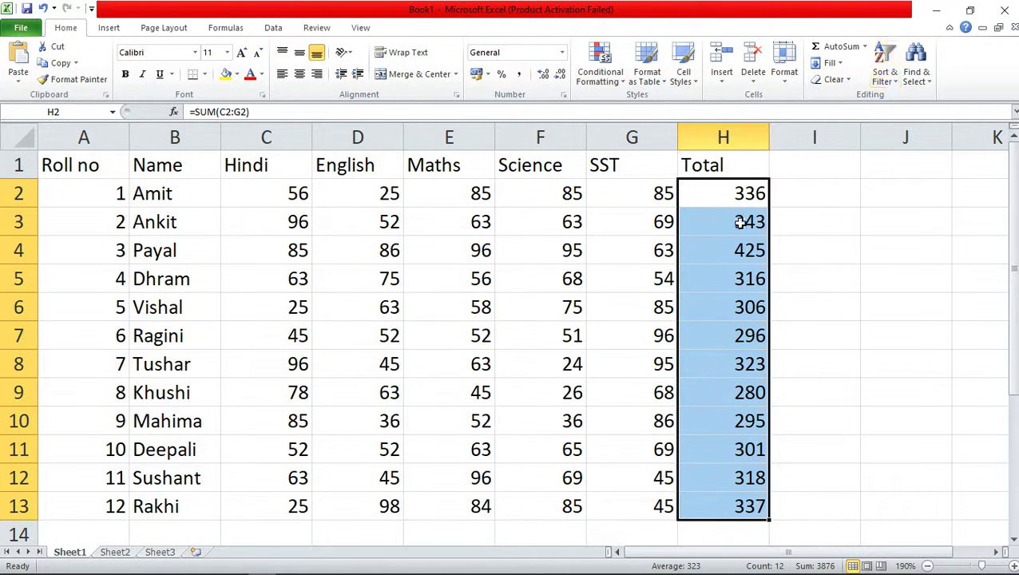
# Step: Add a Top 10 Items rule with the count set to 1 to highlight the top total
pyautogui.click(609, 78)
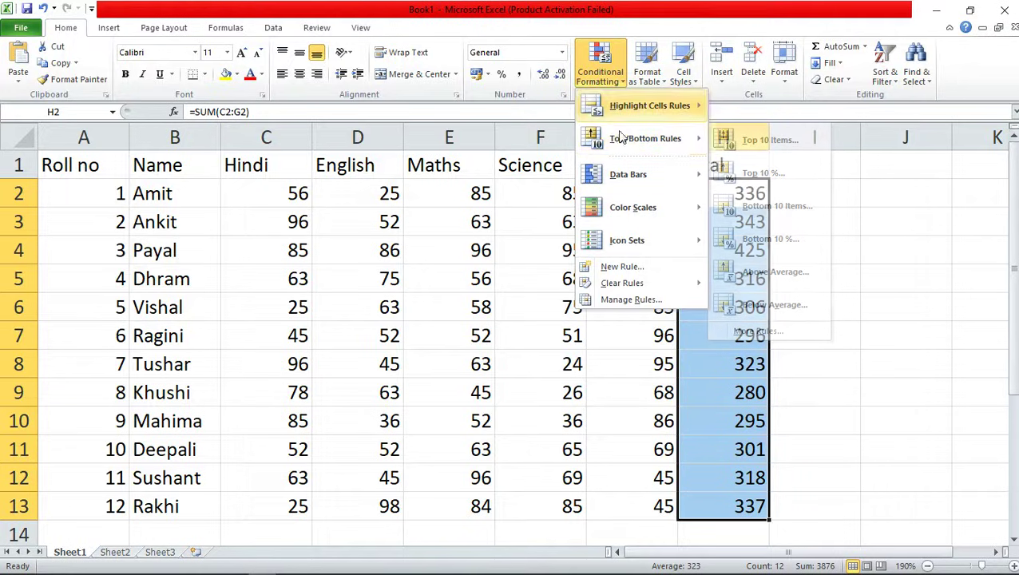
pyautogui.click(760, 150)
pyautogui.moveTo(752, 143); pyautogui.dragTo(624, 143)
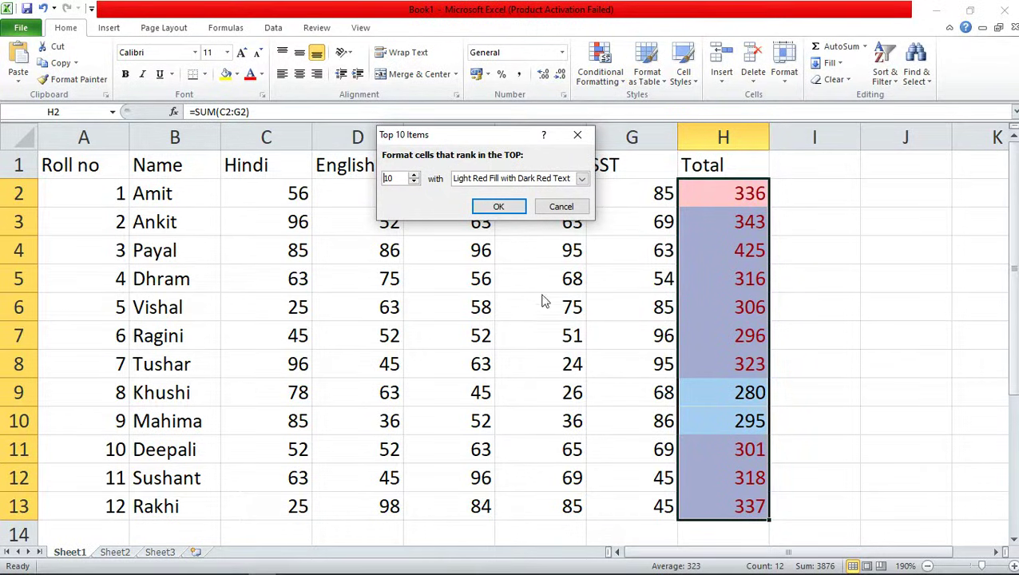
pyautogui.click(413, 183)
pyautogui.click(413, 182)
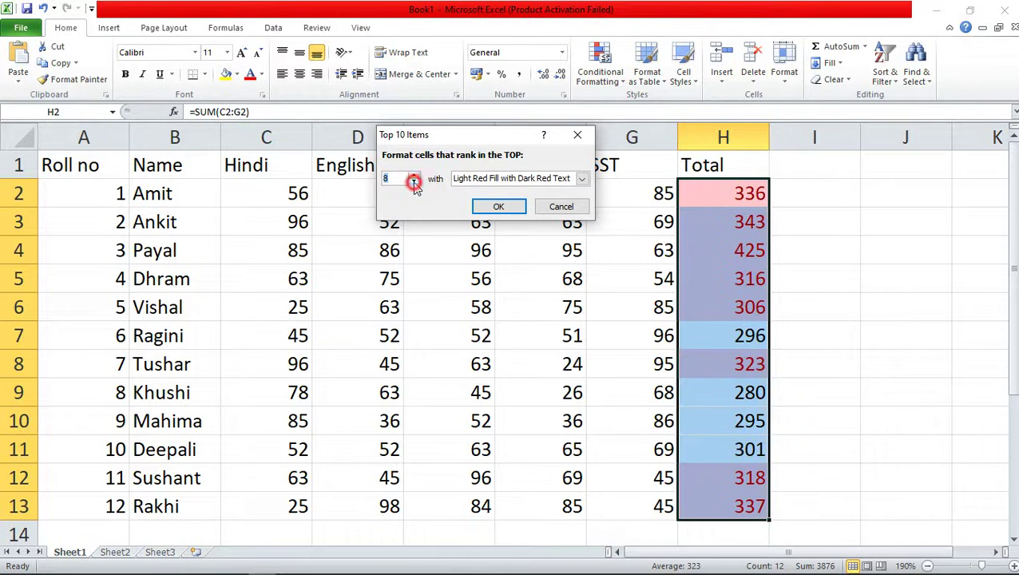
pyautogui.click(414, 182)
pyautogui.click(414, 182)
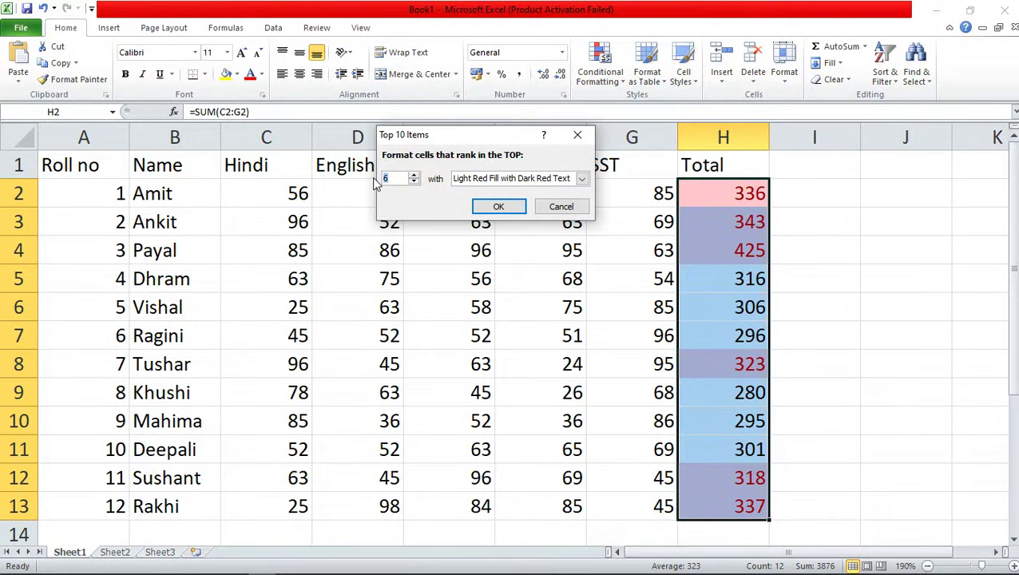
pyautogui.write('5')
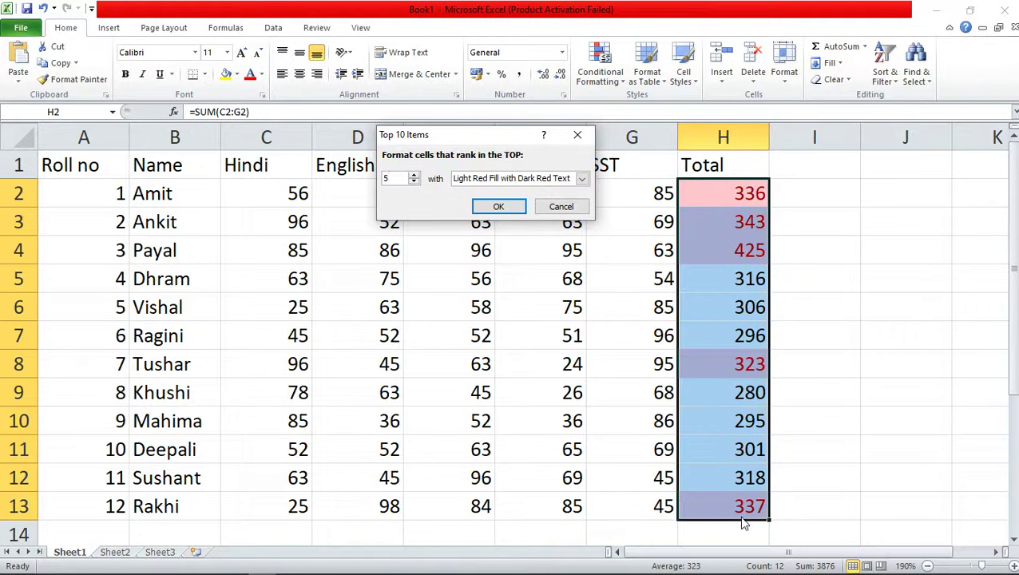
pyautogui.click(397, 179)
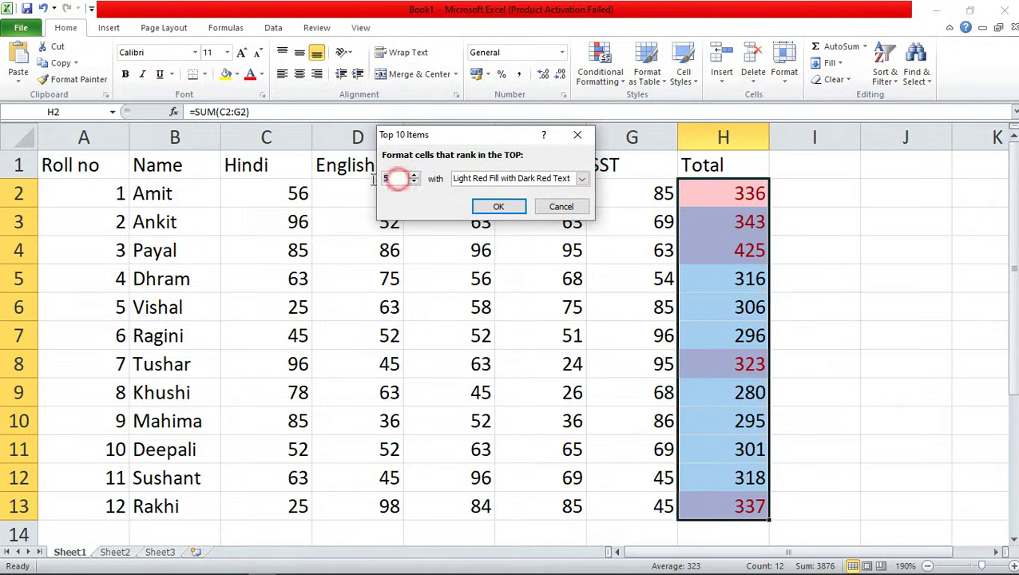
pyautogui.write('1')
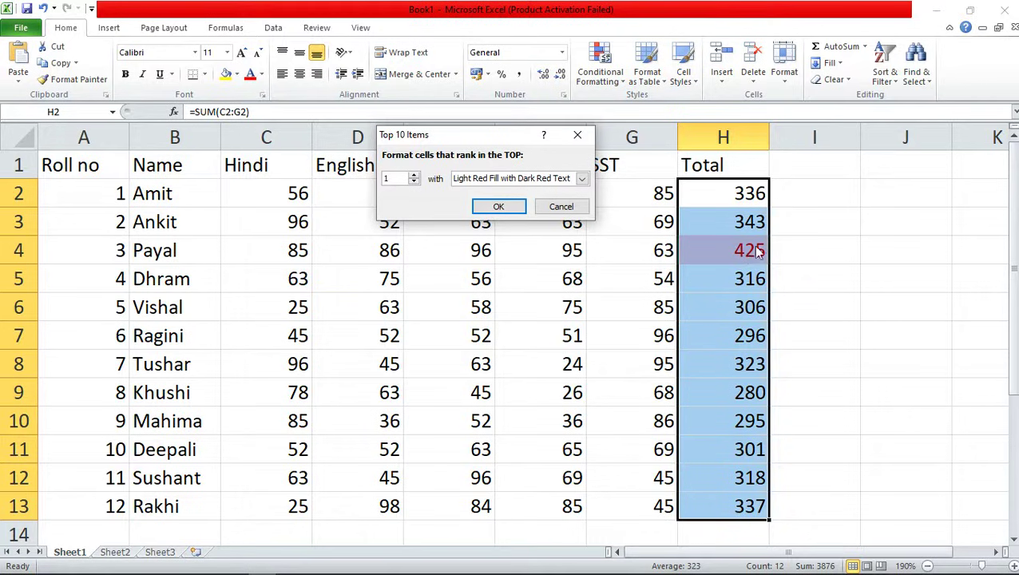
pyautogui.click(502, 207)
# Step: Check the result by selecting the red-filled 425 total in H4
pyautogui.click(835, 278)
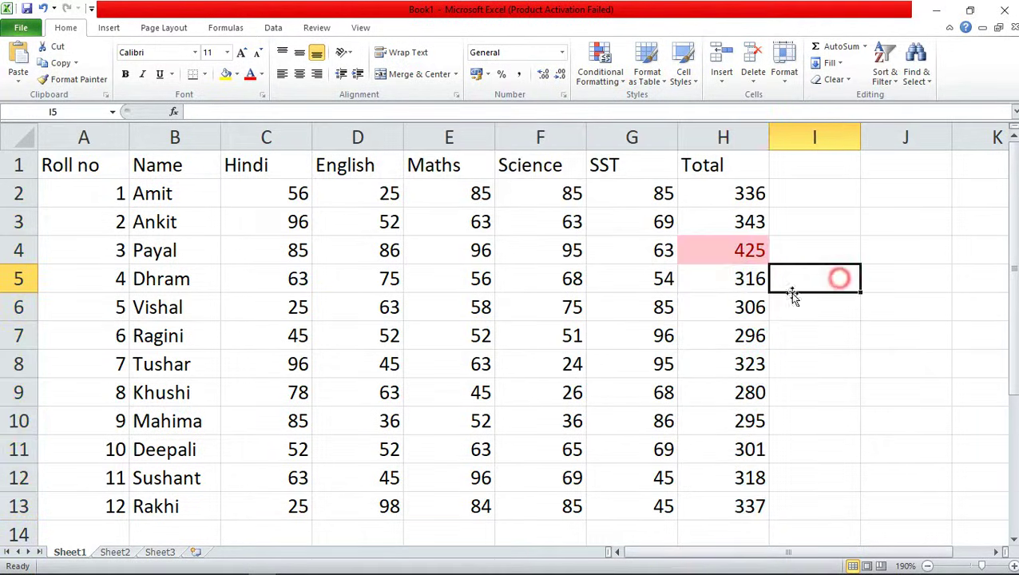
pyautogui.click(702, 254)
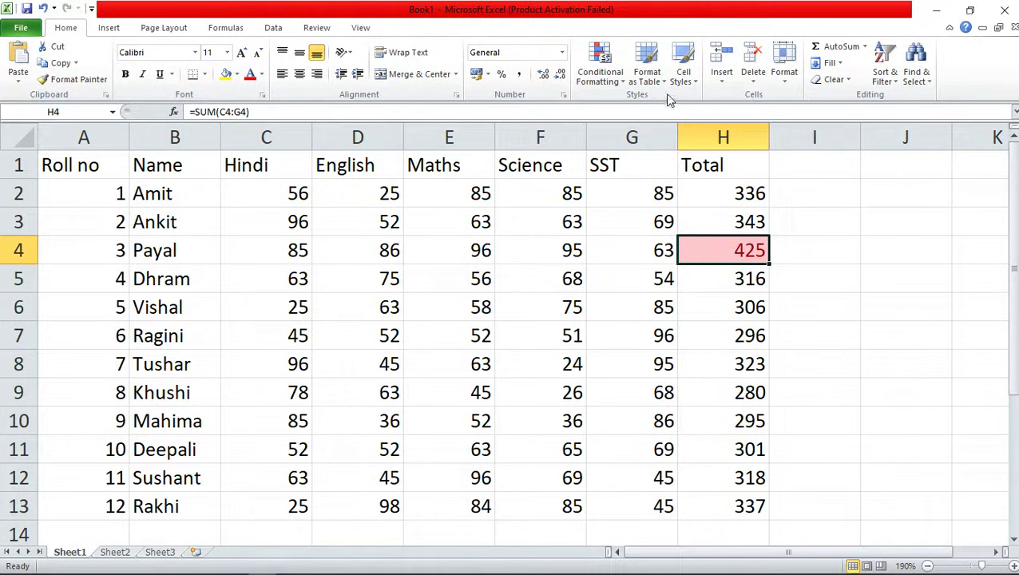
pyautogui.click(607, 76)
# Step: Clear the conditional formatting rules from H4, then from the whole range H2:H13
pyautogui.moveTo(627, 290)
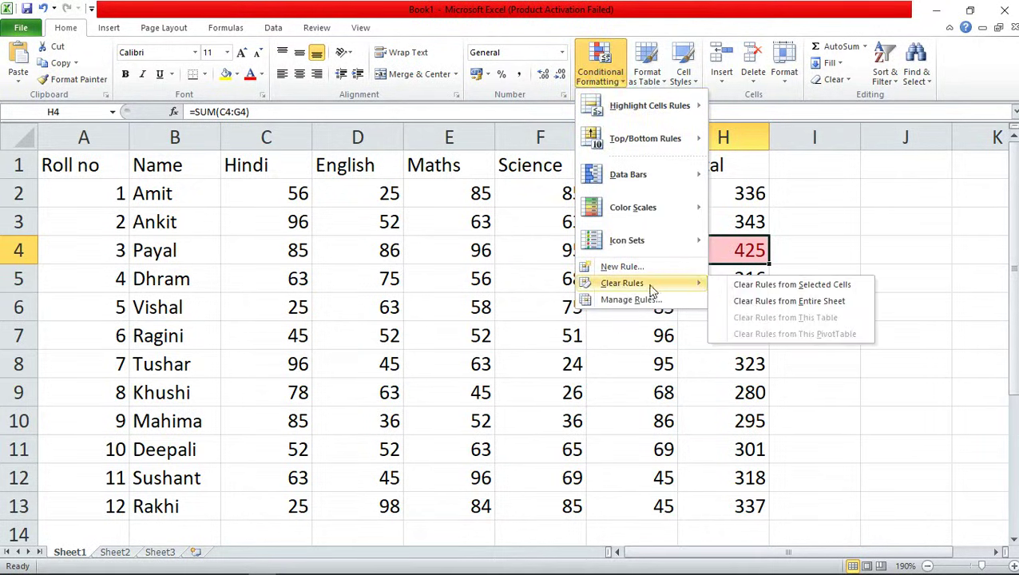
pyautogui.click(800, 286)
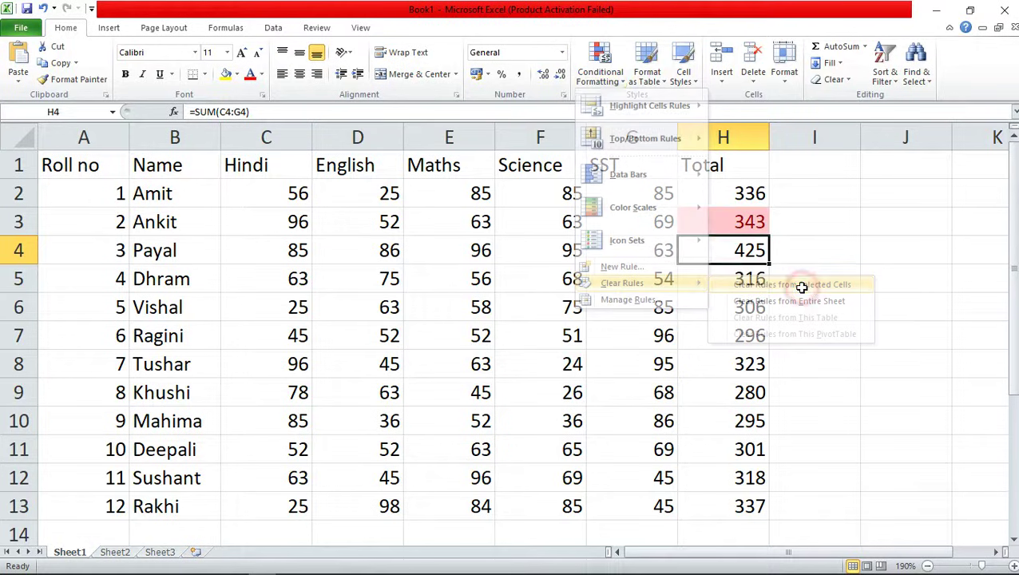
pyautogui.moveTo(733, 193); pyautogui.dragTo(722, 505)
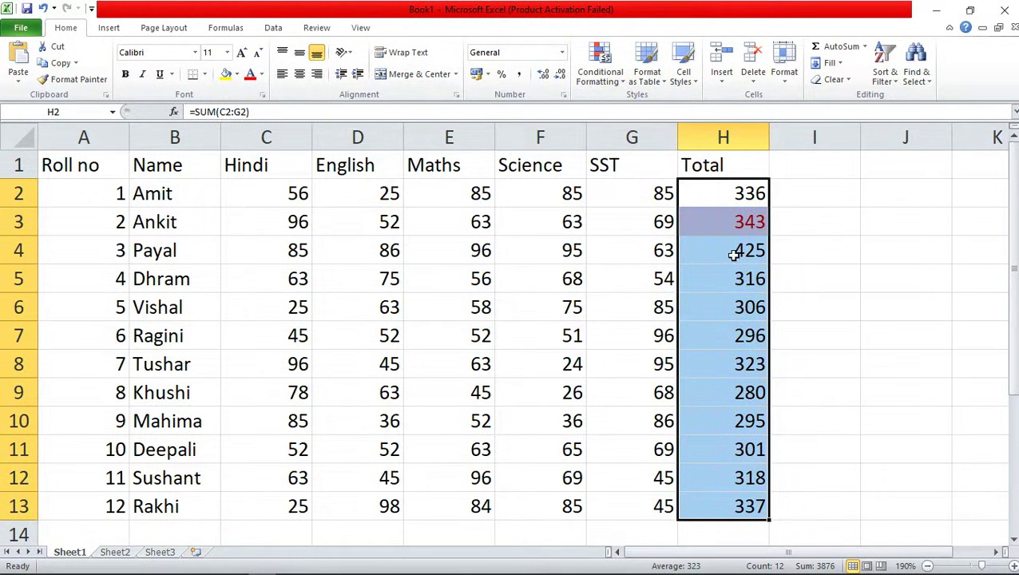
pyautogui.click(599, 70)
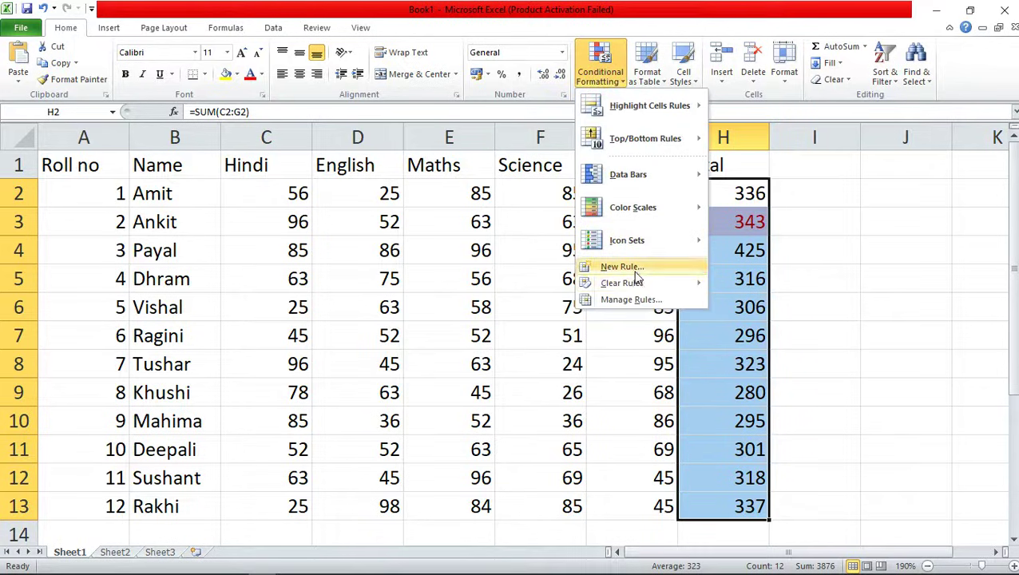
pyautogui.moveTo(635, 288)
pyautogui.click(778, 286)
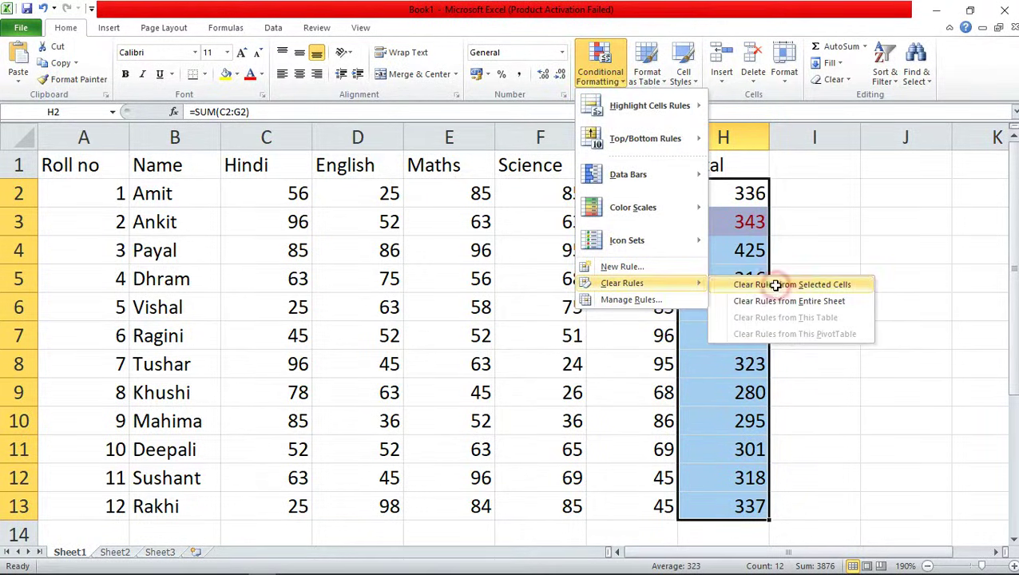
# Step: Select H2 to confirm no total is highlighted any more
pyautogui.click(843, 339)
pyautogui.click(728, 193)
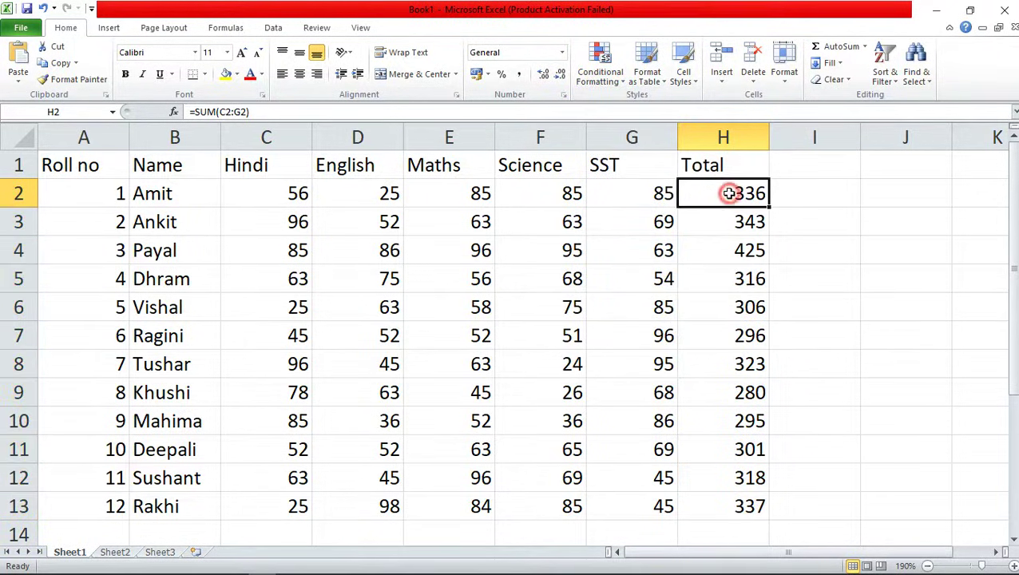
pyautogui.click(605, 89)
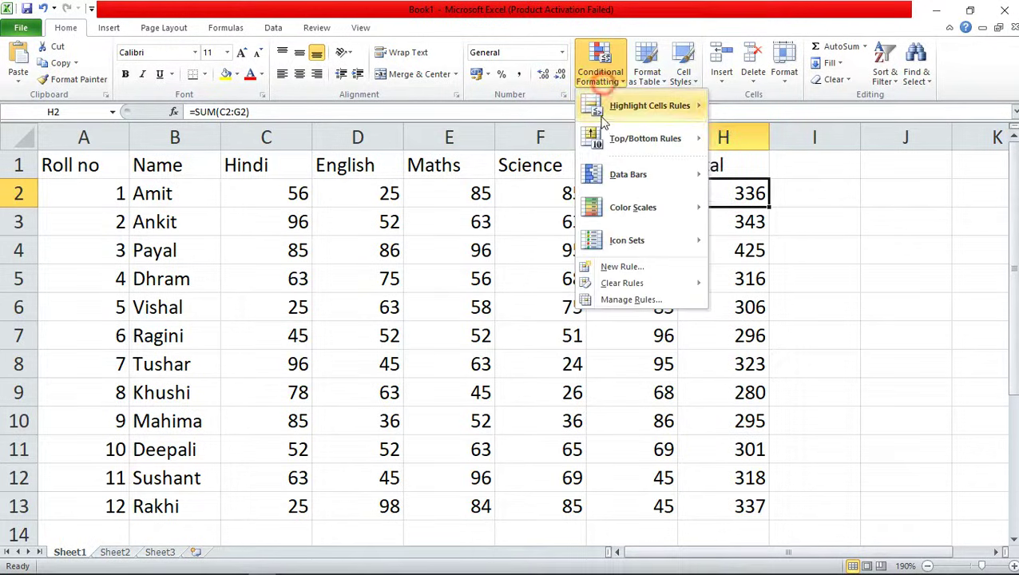
# Step: Close the Conditional Formatting menu and select the Total values H2:H12
pyautogui.moveTo(607, 138)
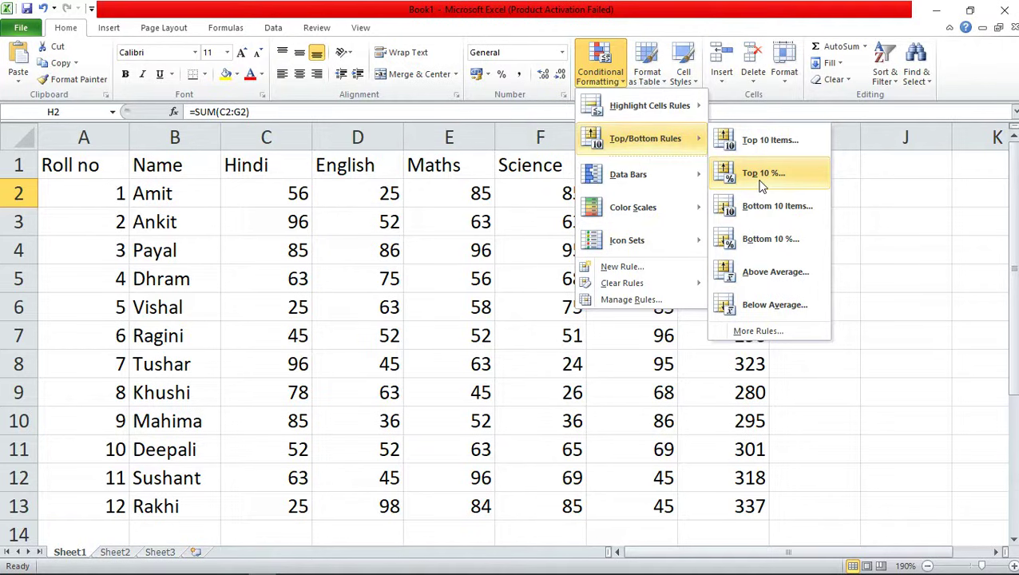
pyautogui.click(892, 227)
pyautogui.moveTo(702, 192); pyautogui.dragTo(741, 503)
# Step: Try a Bottom 10 Items rule on the totals with count 5, then cancel it
pyautogui.click(601, 80)
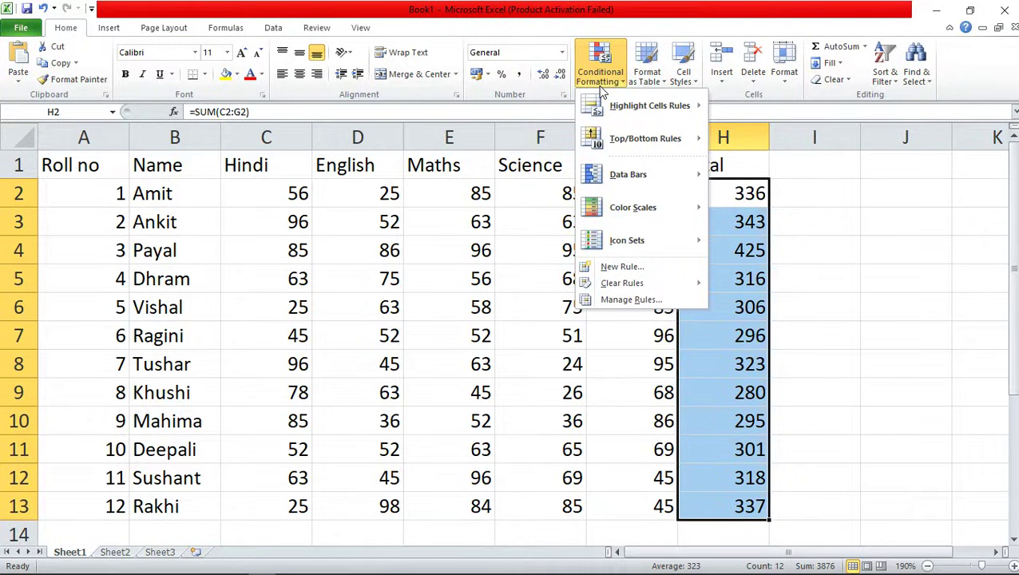
pyautogui.moveTo(639, 144)
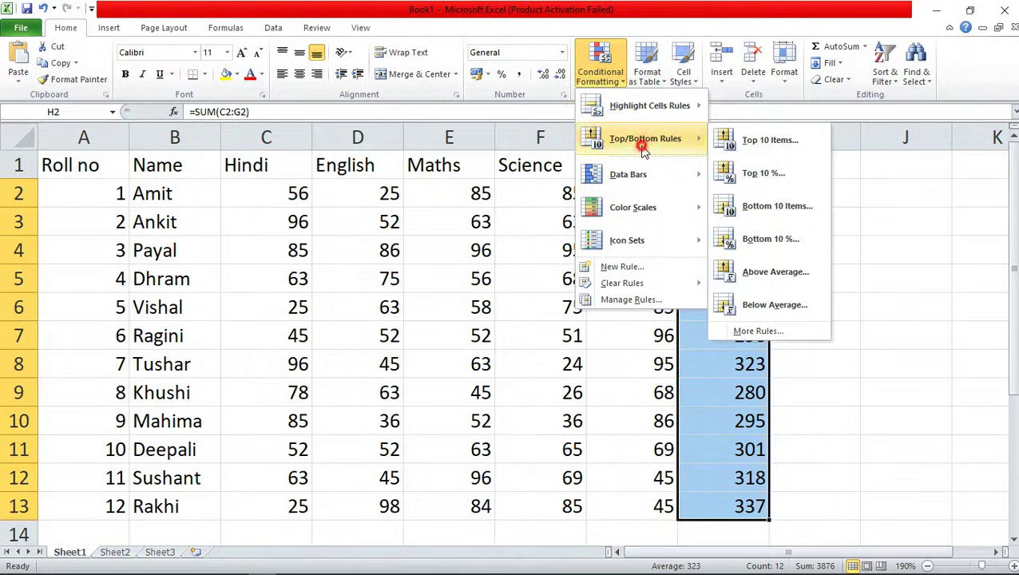
pyautogui.click(759, 209)
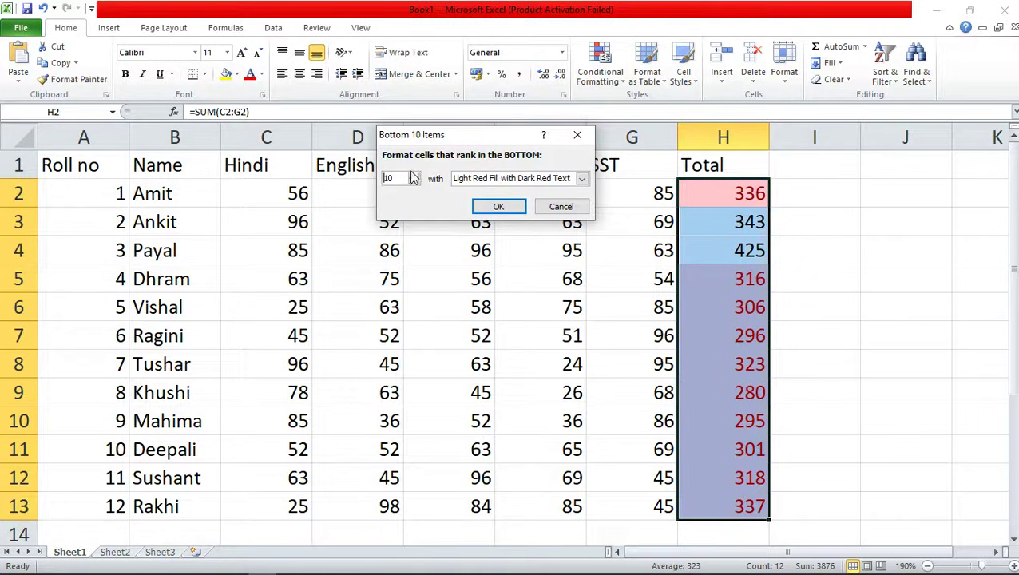
pyautogui.moveTo(452, 138); pyautogui.dragTo(396, 144)
pyautogui.click(358, 189)
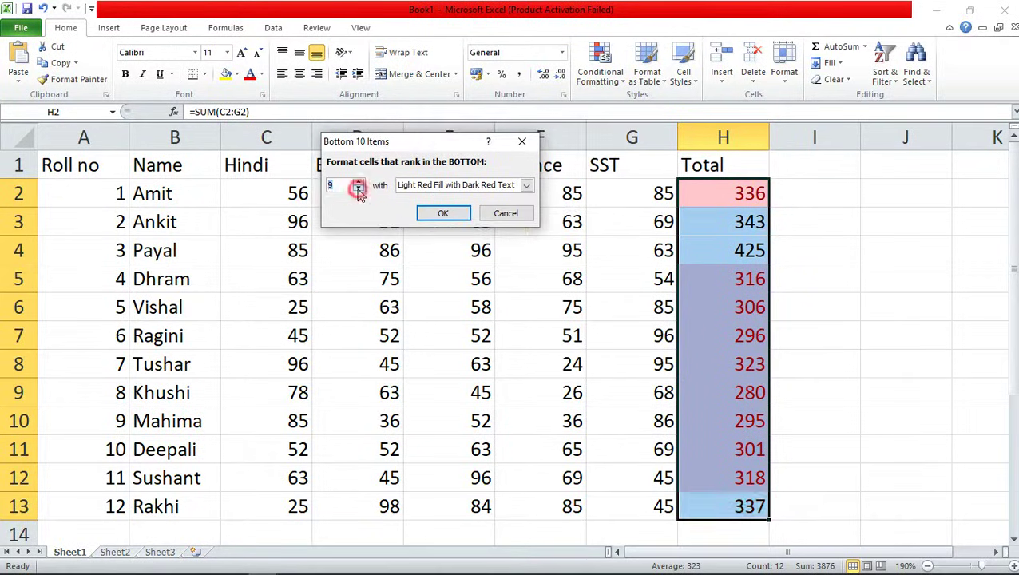
pyautogui.click(359, 190)
pyautogui.click(358, 189)
pyautogui.click(359, 189)
pyautogui.click(359, 189)
pyautogui.click(358, 189)
pyautogui.click(358, 189)
pyautogui.click(359, 190)
pyautogui.click(359, 189)
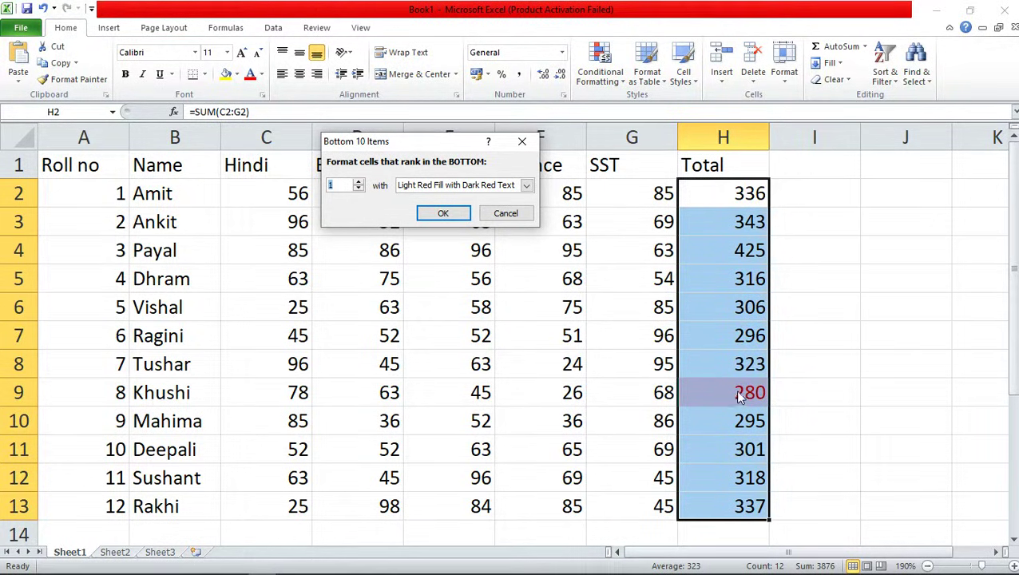
pyautogui.click(359, 183)
pyautogui.click(358, 182)
pyautogui.click(359, 182)
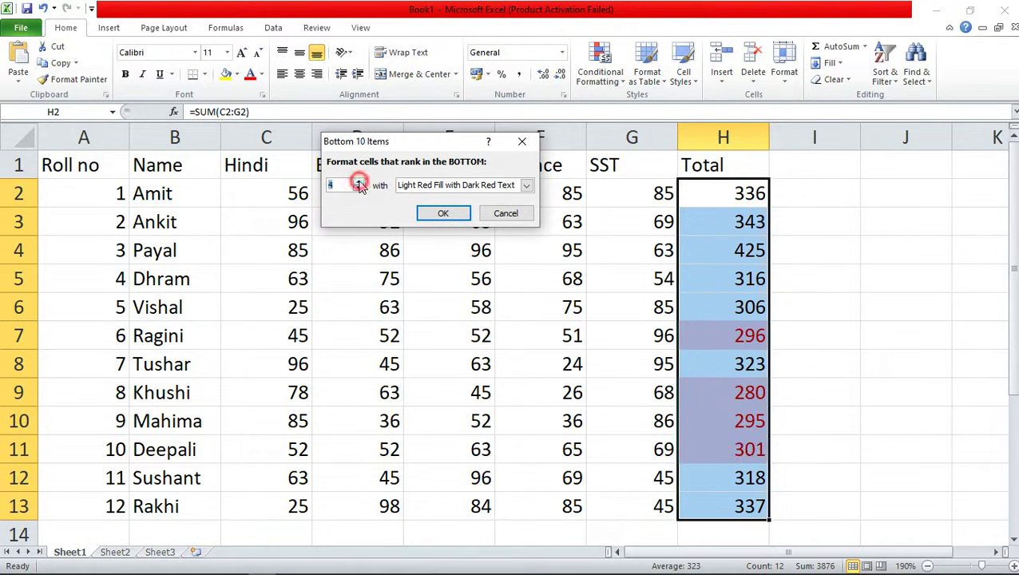
pyautogui.click(359, 183)
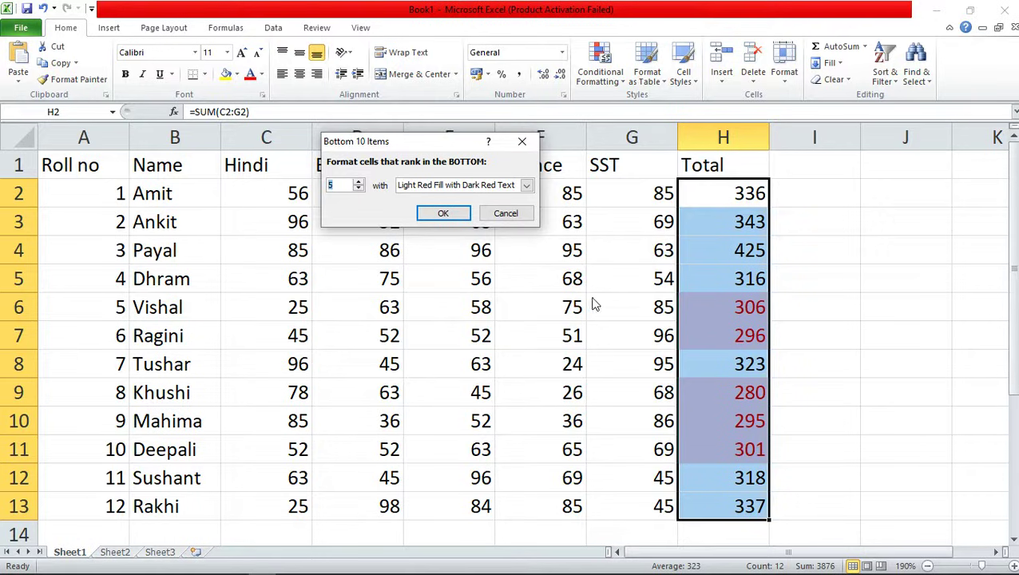
pyautogui.click(504, 214)
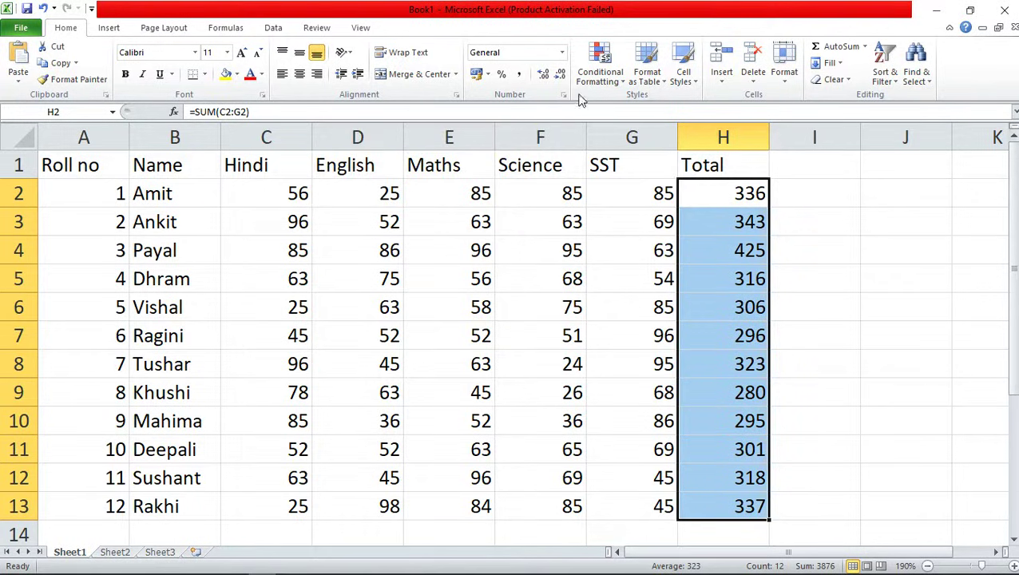
pyautogui.click(604, 80)
pyautogui.moveTo(644, 142)
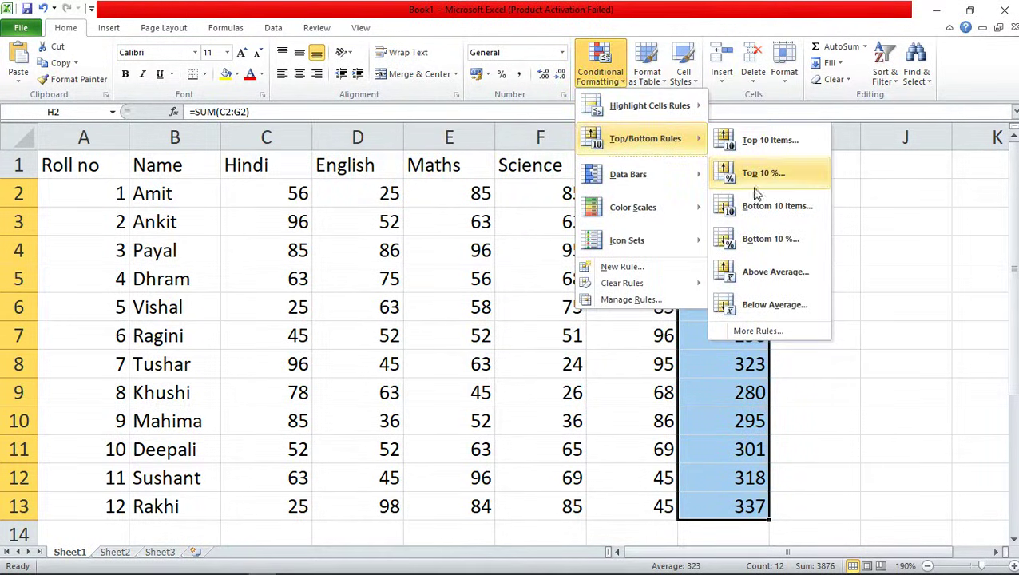
pyautogui.click(801, 313)
pyautogui.click(739, 300)
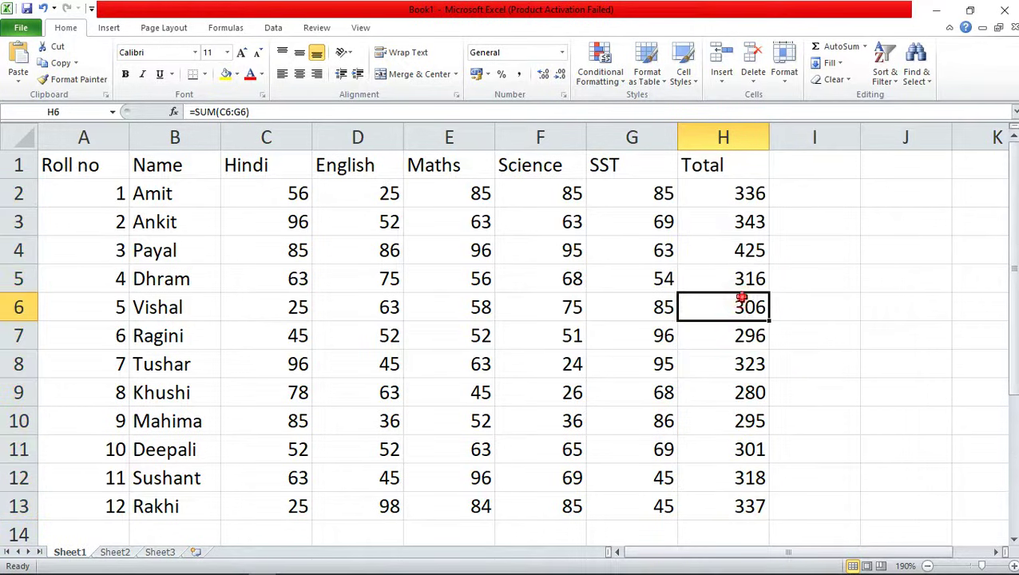
pyautogui.moveTo(722, 195); pyautogui.dragTo(732, 494)
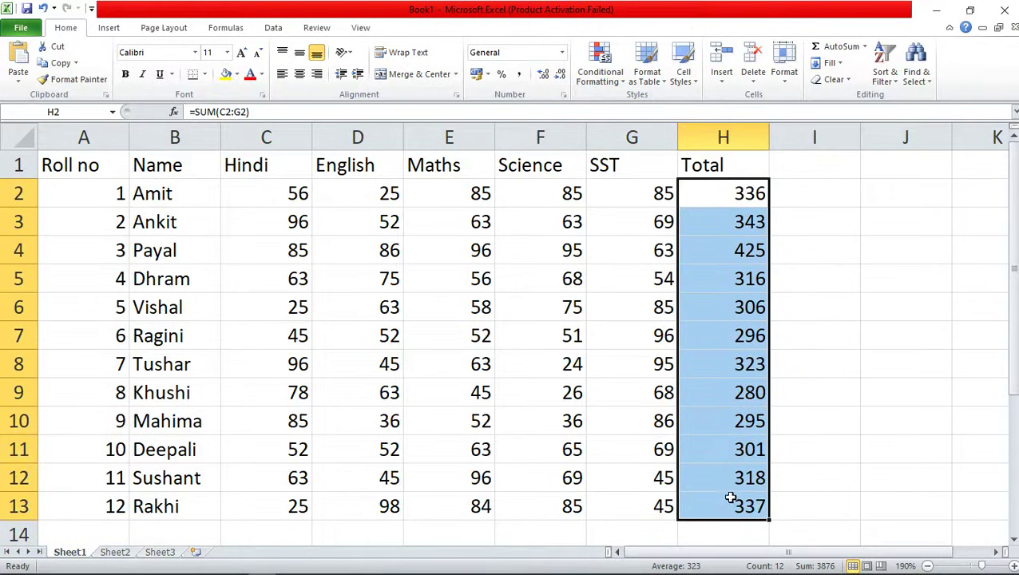
pyautogui.click(800, 396)
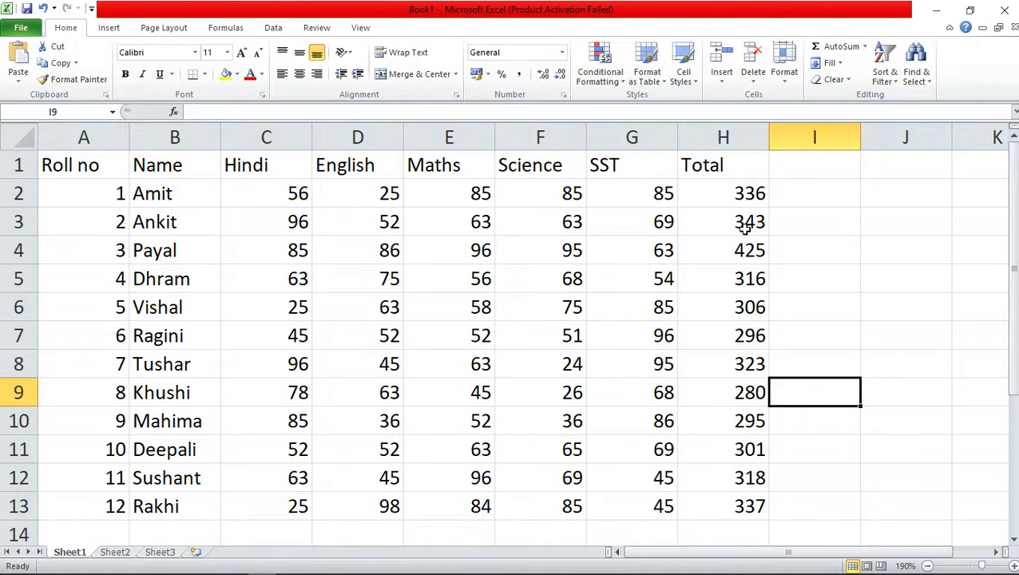
pyautogui.moveTo(250, 198); pyautogui.dragTo(626, 486)
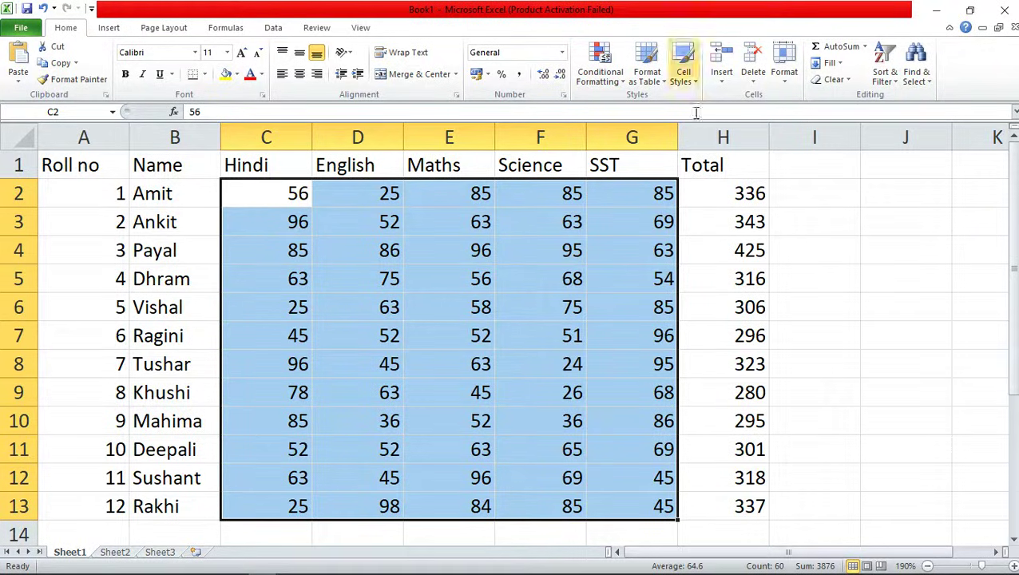
pyautogui.click(600, 73)
pyautogui.moveTo(639, 152)
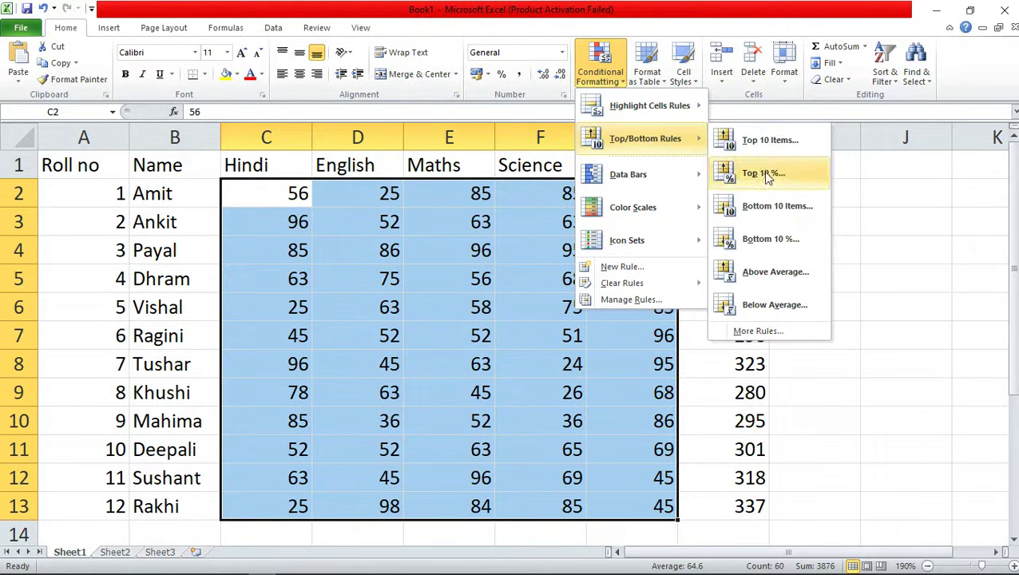
pyautogui.click(763, 176)
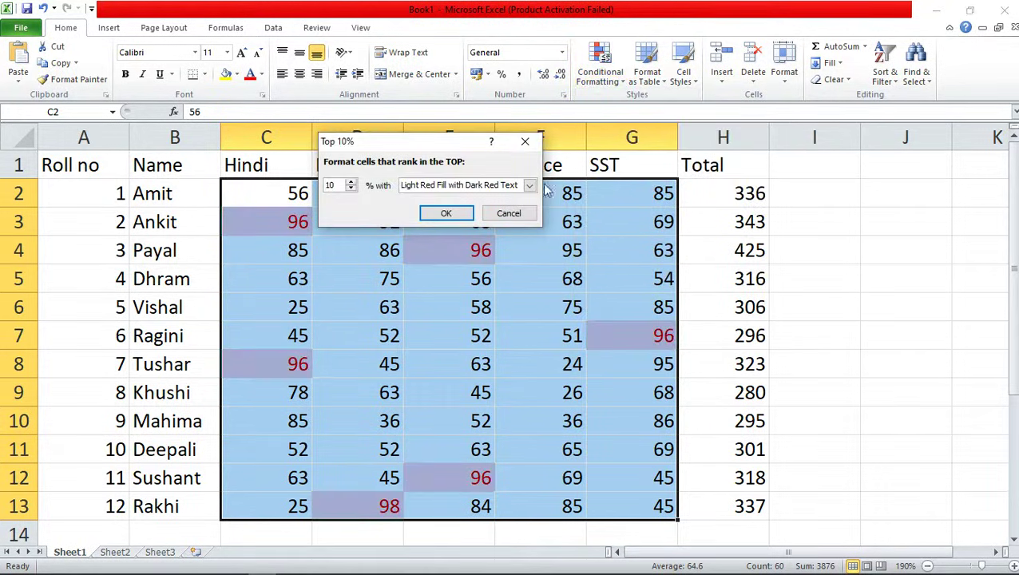
pyautogui.moveTo(412, 150); pyautogui.dragTo(806, 113)
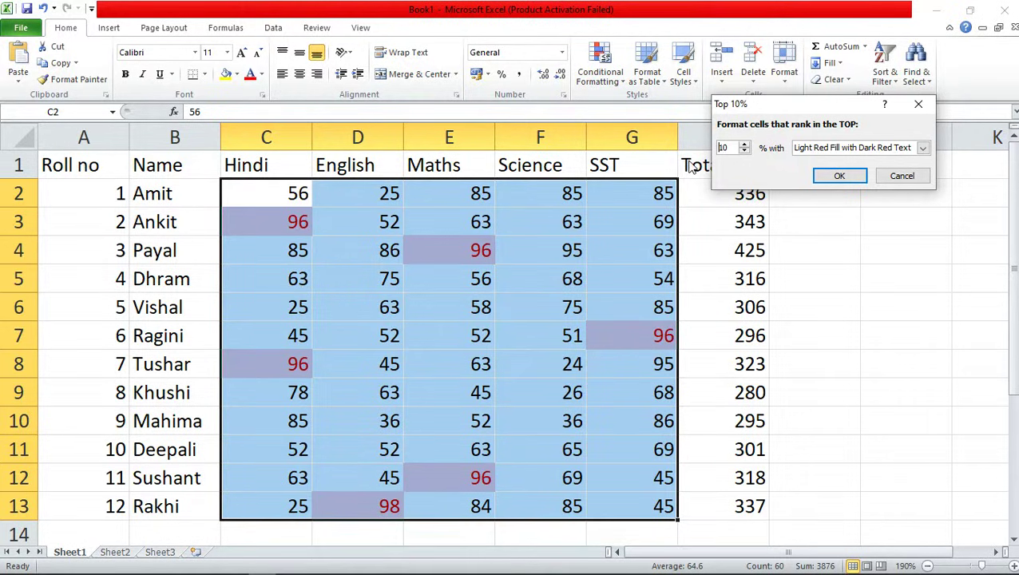
pyautogui.doubleClick(724, 147)
pyautogui.write('20')
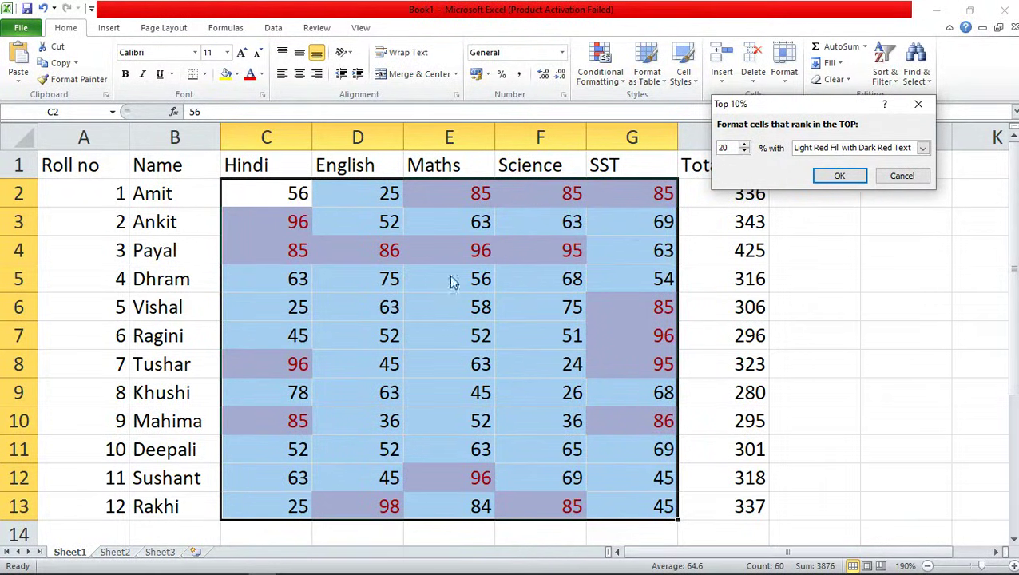
pyautogui.click(902, 175)
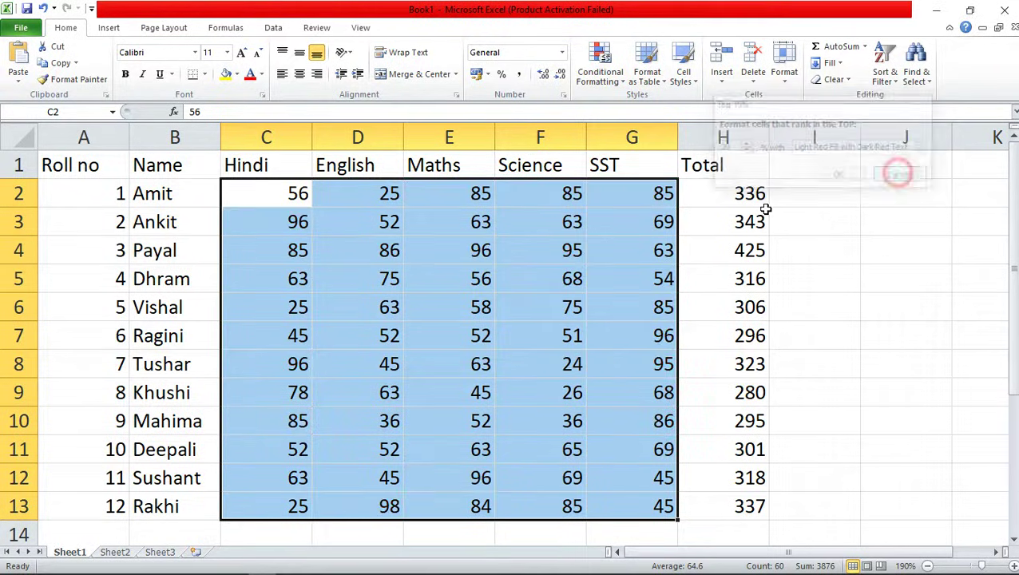
pyautogui.click(601, 62)
pyautogui.moveTo(608, 143)
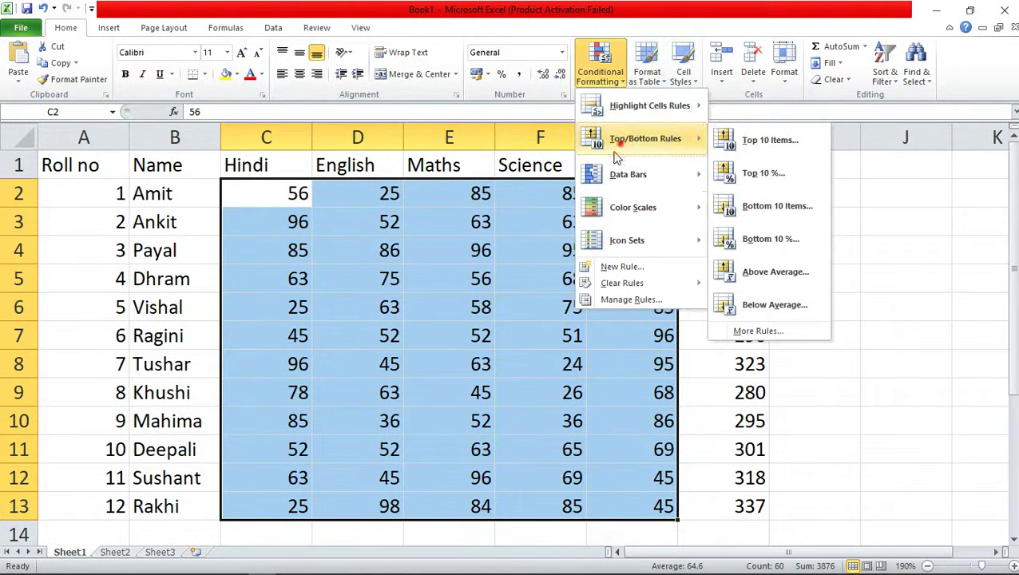
pyautogui.click(765, 240)
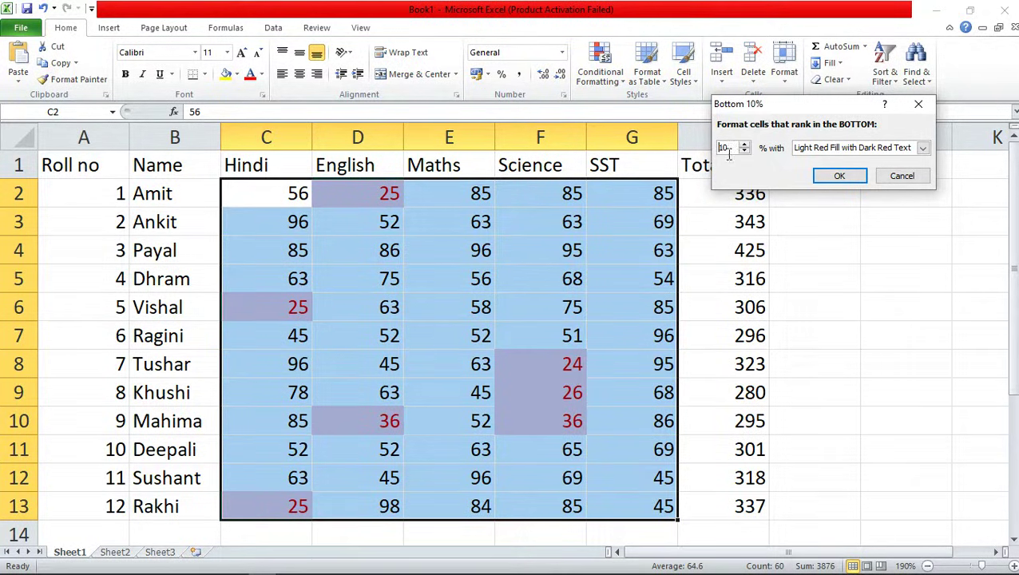
pyautogui.click(904, 176)
pyautogui.click(600, 67)
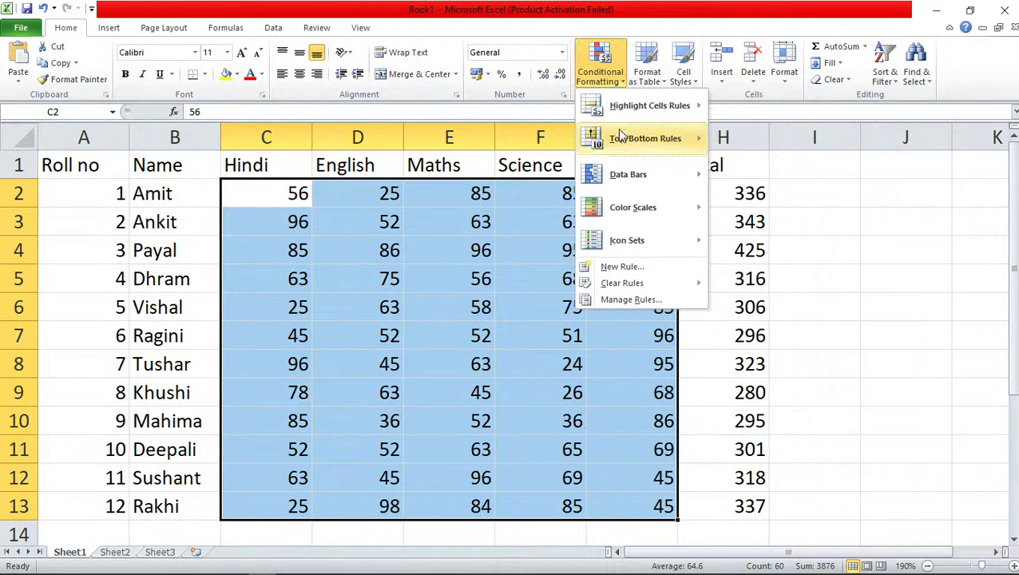
pyautogui.moveTo(620, 137)
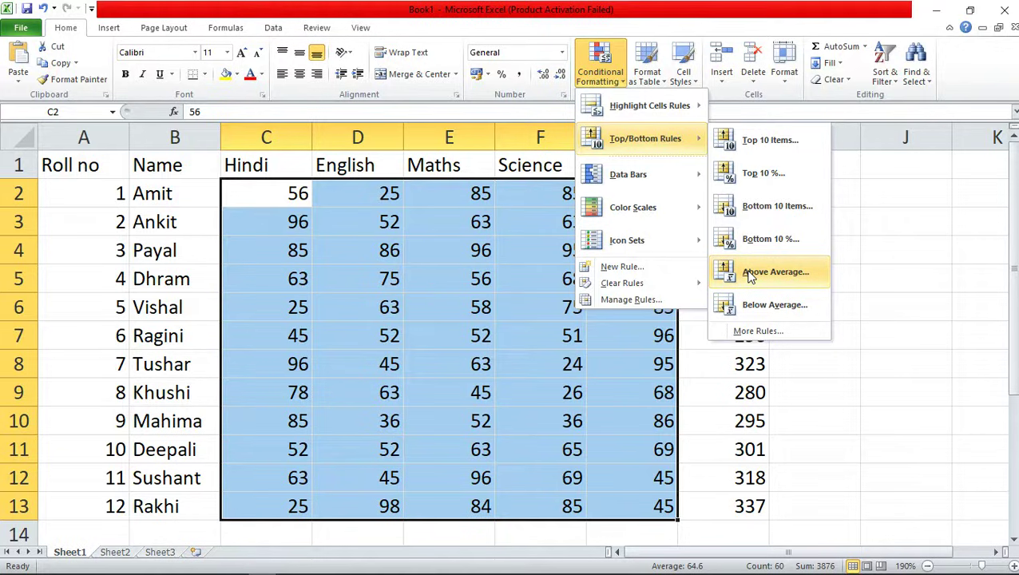
pyautogui.click(846, 206)
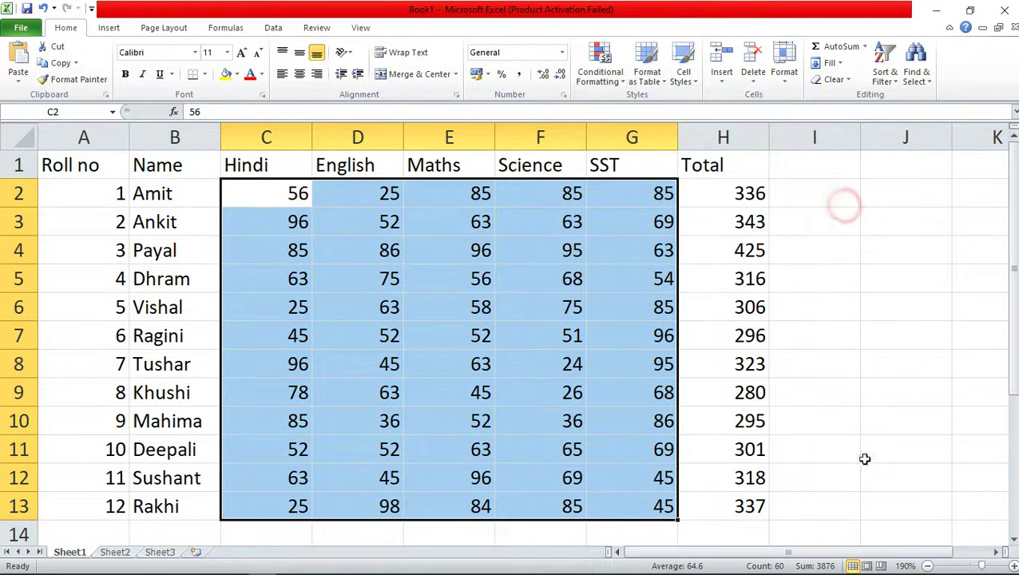
# Step: Select C2:G14 and AutoSum each subject's marks into row 14
pyautogui.click(783, 230)
pyautogui.moveTo(273, 192); pyautogui.dragTo(644, 505)
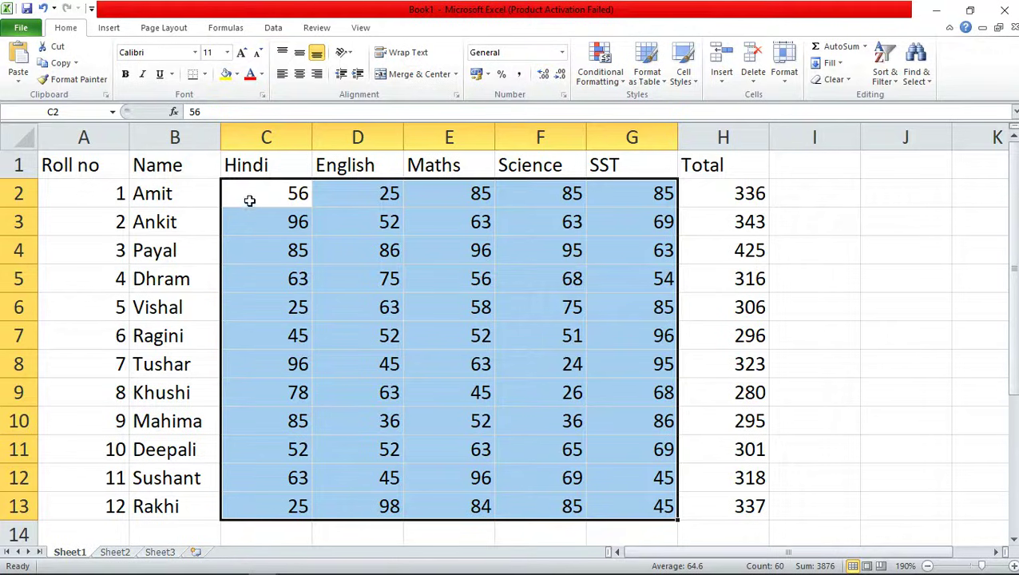
pyautogui.scroll(-1, 579, 480)
pyautogui.scroll(1, 591, 503)
pyautogui.scroll(-1, 582, 460)
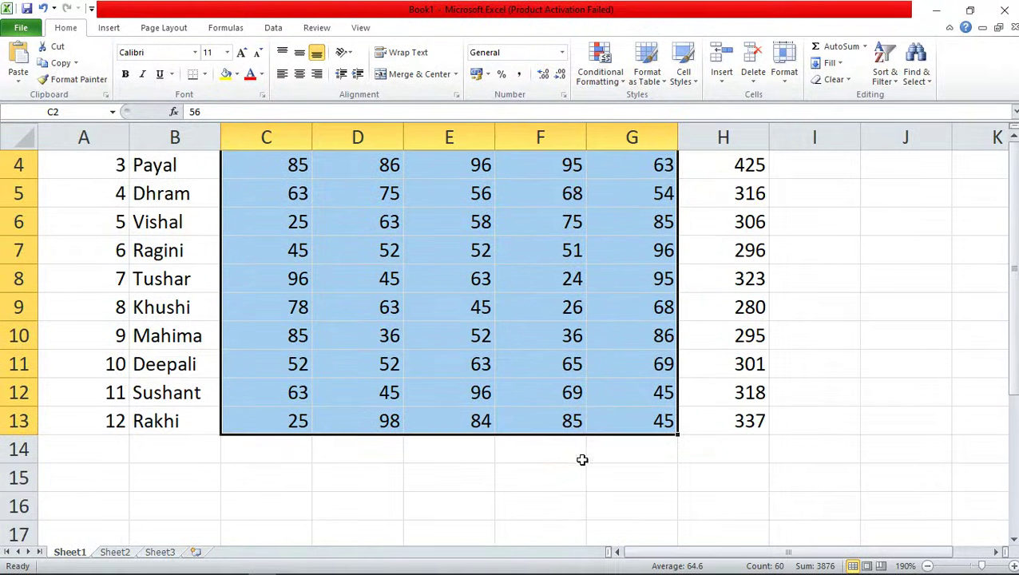
pyautogui.keyDown('shift'); pyautogui.click(578, 466); pyautogui.keyUp('shift')
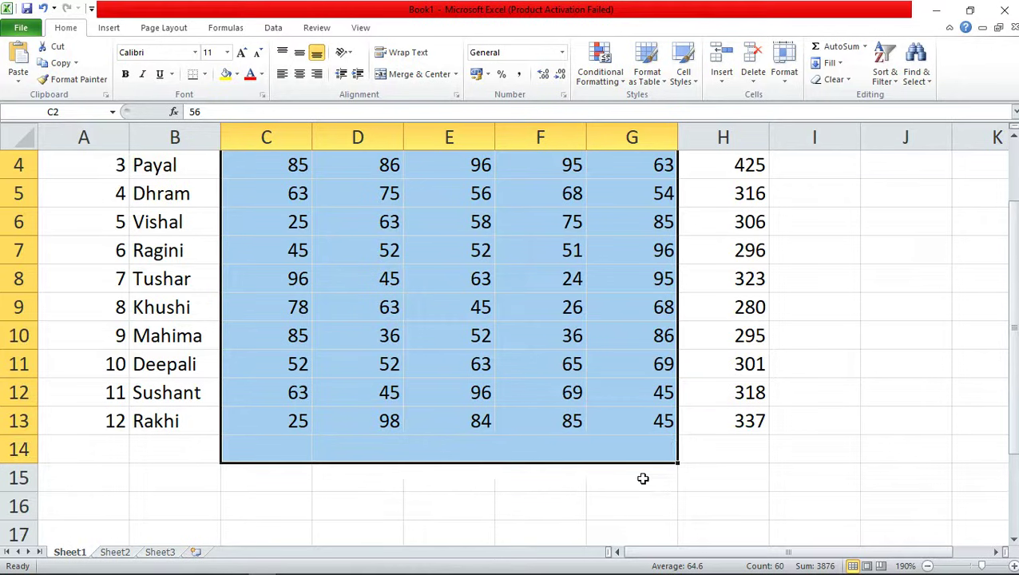
pyautogui.scroll(1, 710, 460)
pyautogui.scroll(-2, 346, 257)
pyautogui.scroll(1, 396, 277)
pyautogui.hotkey('alt', '=')
# Step: AutoSum the subject totals C14:G14 into a grand total of 3876 in H14
pyautogui.scroll(-2, 427, 314)
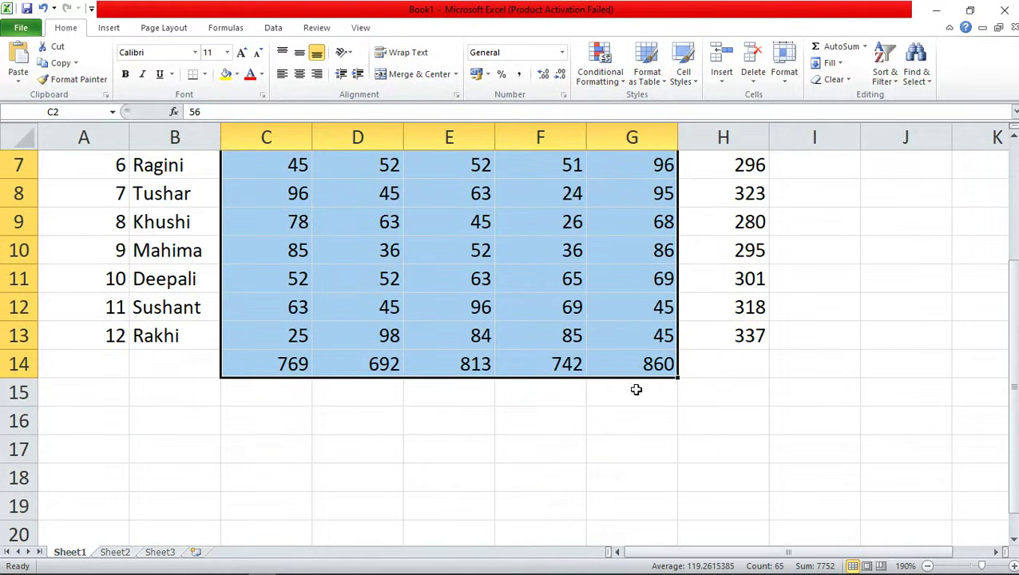
pyautogui.click(718, 364)
pyautogui.moveTo(269, 365); pyautogui.dragTo(707, 366)
pyautogui.hotkey('alt', '=')
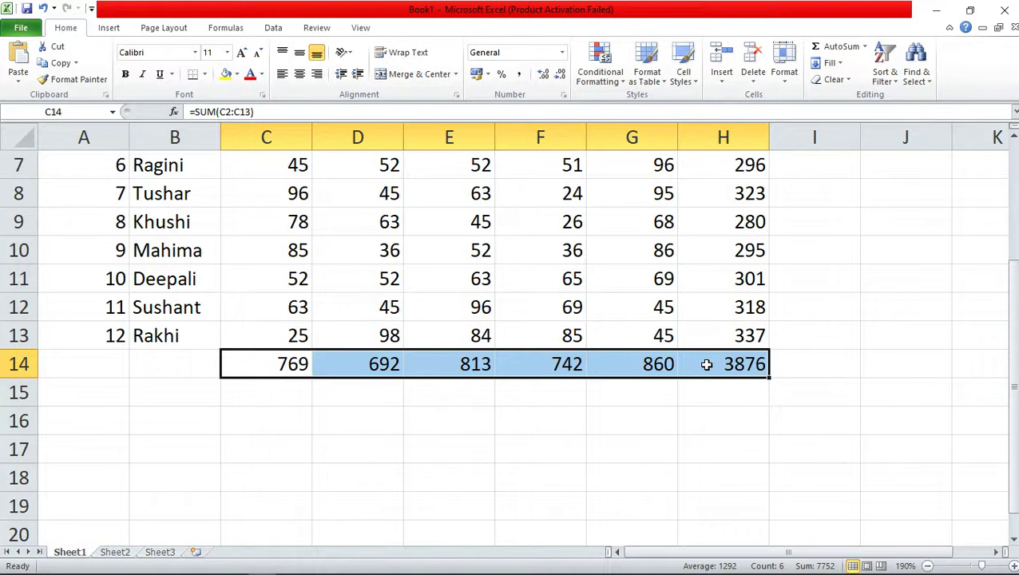
pyautogui.click(713, 414)
pyautogui.click(733, 364)
# Step: Review the marks range and the grand total formula in H14
pyautogui.scroll(2, 733, 364)
pyautogui.moveTo(264, 193); pyautogui.dragTo(627, 501)
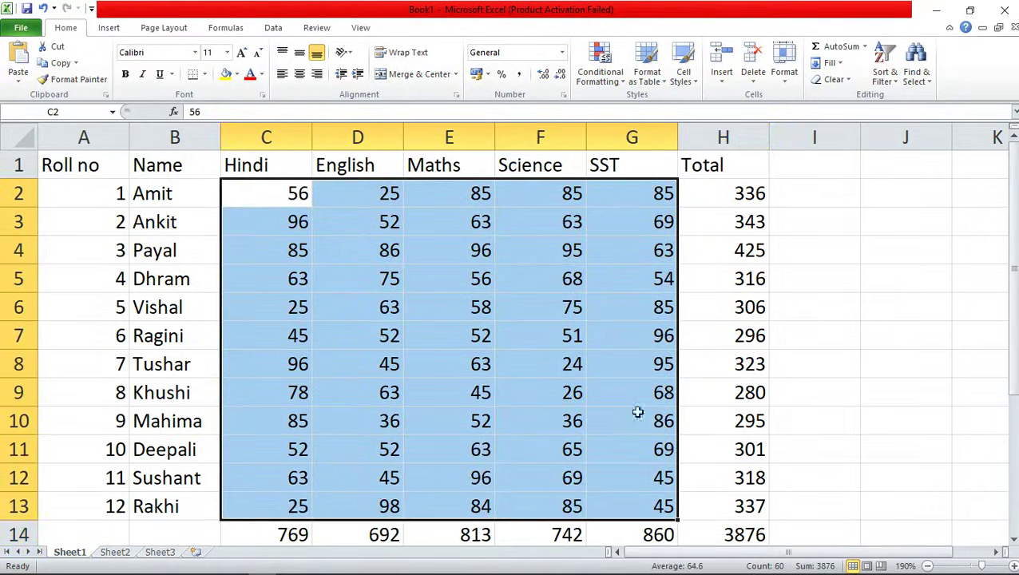
pyautogui.scroll(-1, 671, 439)
pyautogui.scroll(1, 593, 364)
pyautogui.scroll(-1, 449, 345)
pyautogui.scroll(1, 443, 335)
pyautogui.scroll(-1, 498, 400)
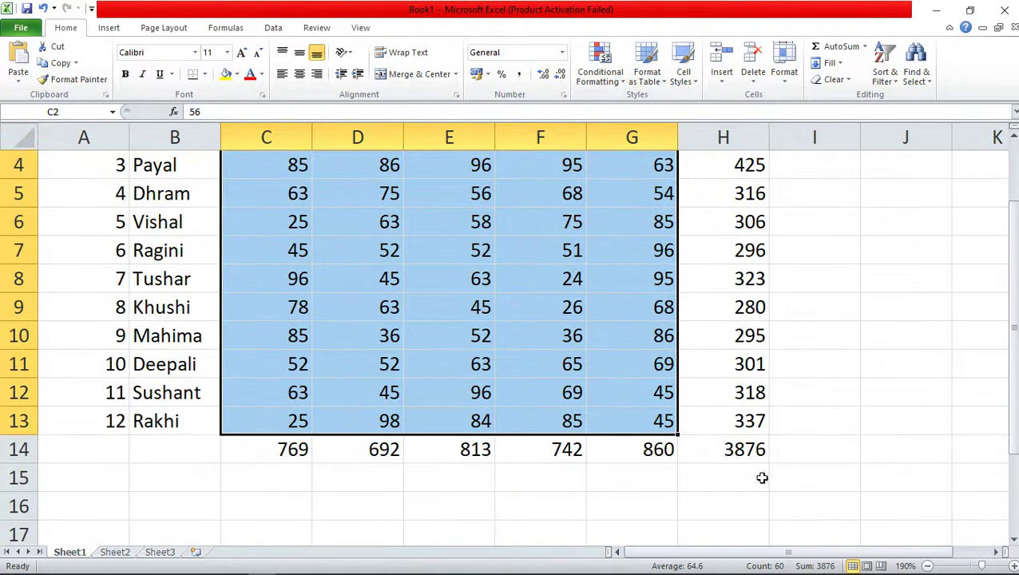
pyautogui.click(742, 454)
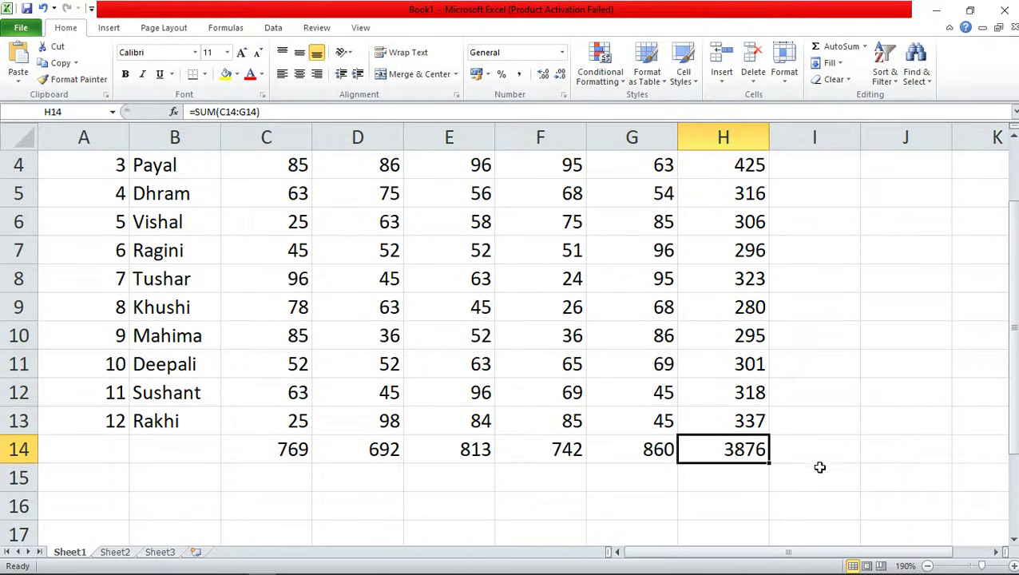
pyautogui.click(802, 450)
# Step: Enter =H14/60 in I15, giving a class average mark of 64.6
pyautogui.click(801, 488)
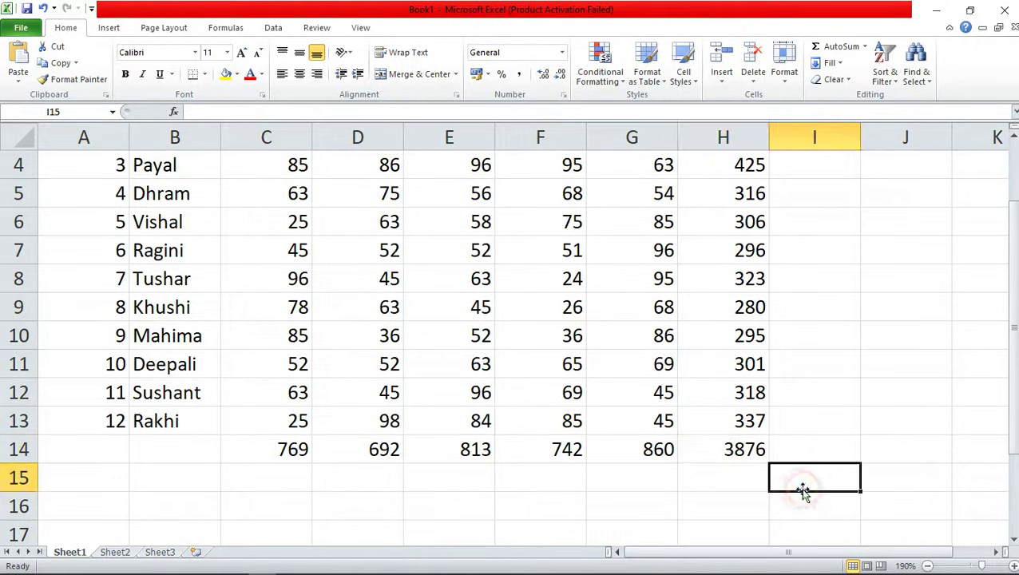
pyautogui.write('=')
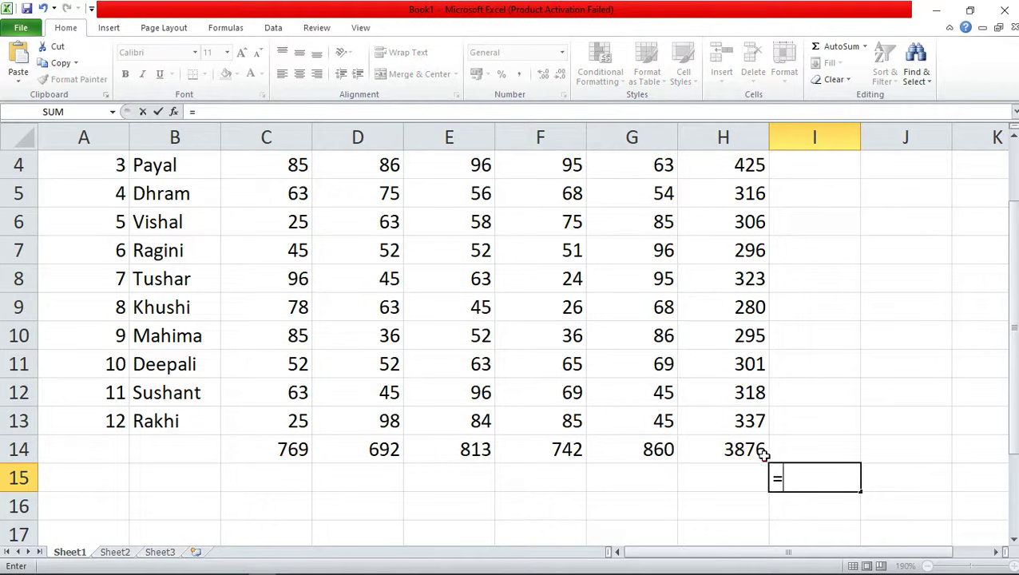
pyautogui.click(749, 454)
pyautogui.write('/60')
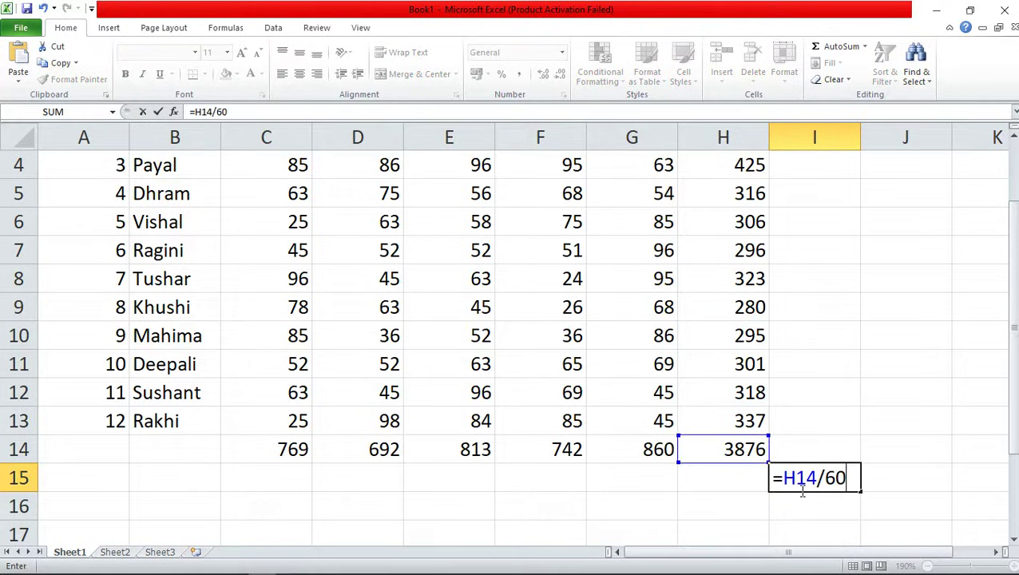
pyautogui.press('Return')
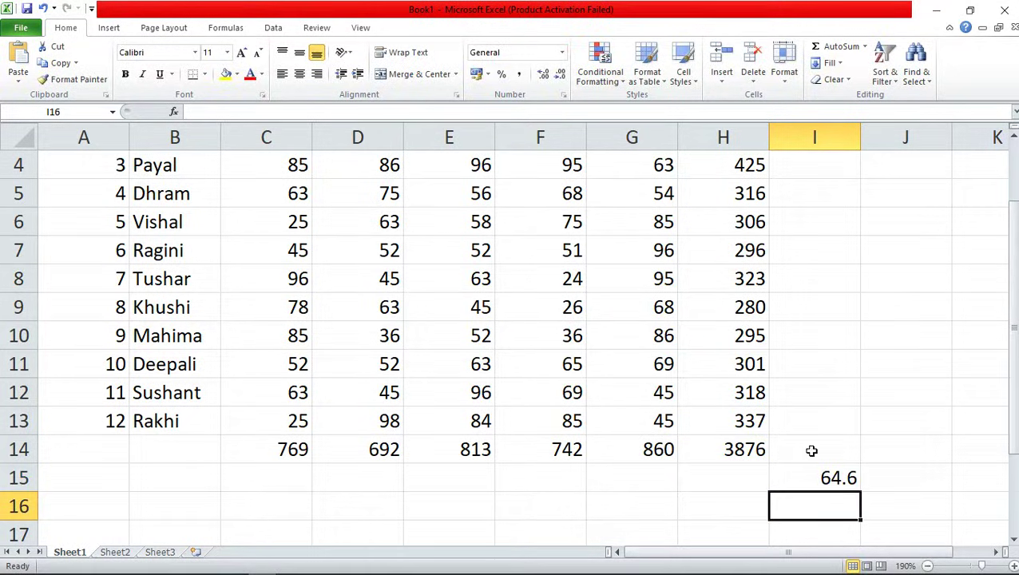
pyautogui.click(824, 483)
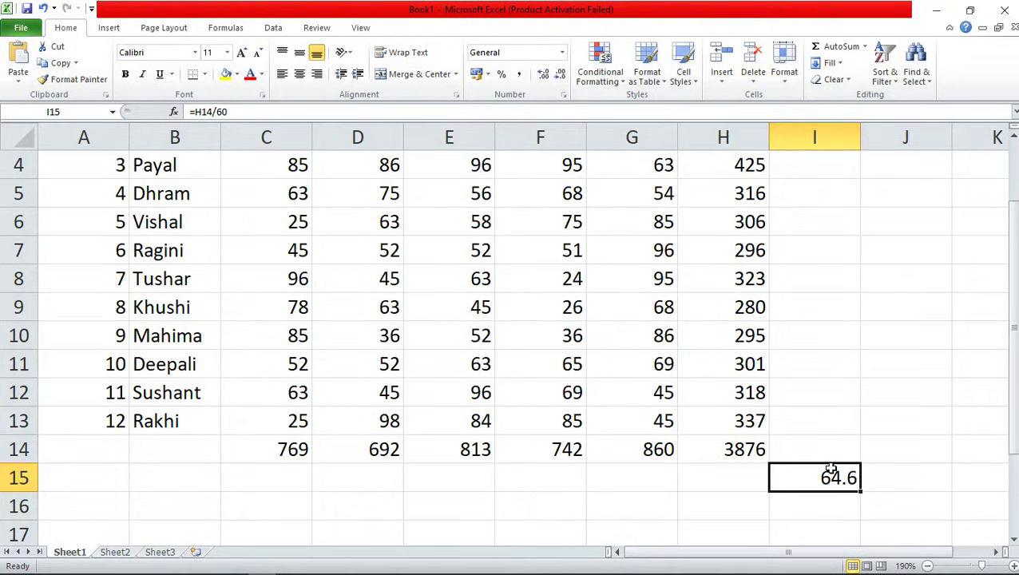
pyautogui.click(808, 511)
# Step: Enter =AVERAGE(C2:G13) in I16, returning 64.6
pyautogui.write('=avera')
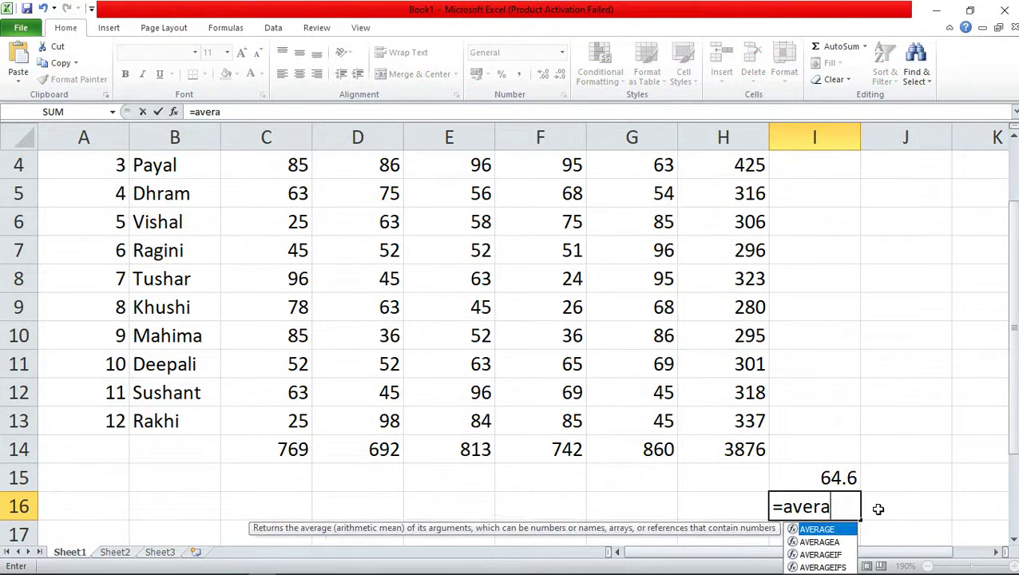
pyautogui.write('ge')
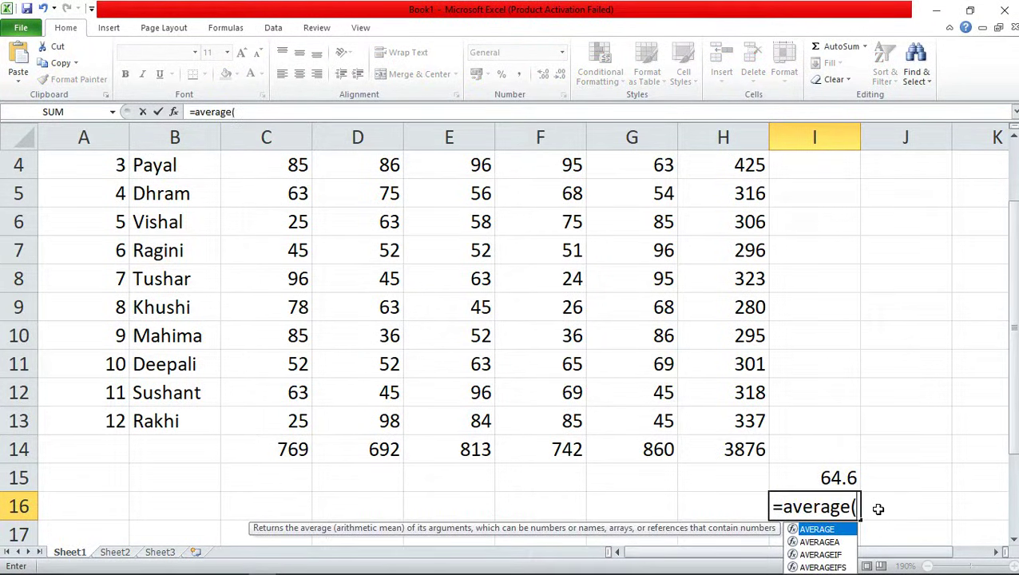
pyautogui.write('(')
pyautogui.scroll(1, 623, 438)
pyautogui.moveTo(275, 190); pyautogui.dragTo(610, 500)
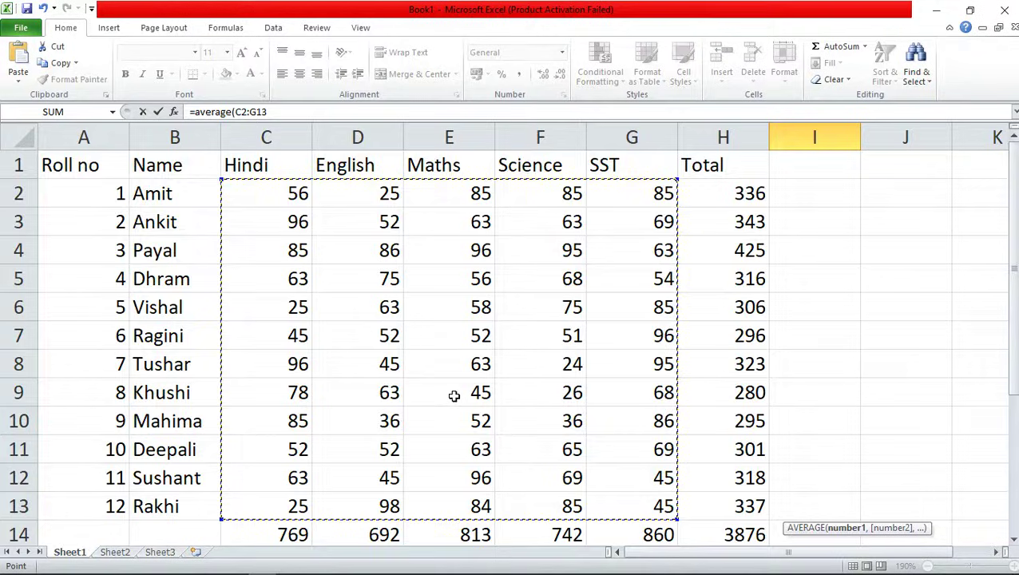
pyautogui.scroll(-1, 454, 396)
pyautogui.write(')')
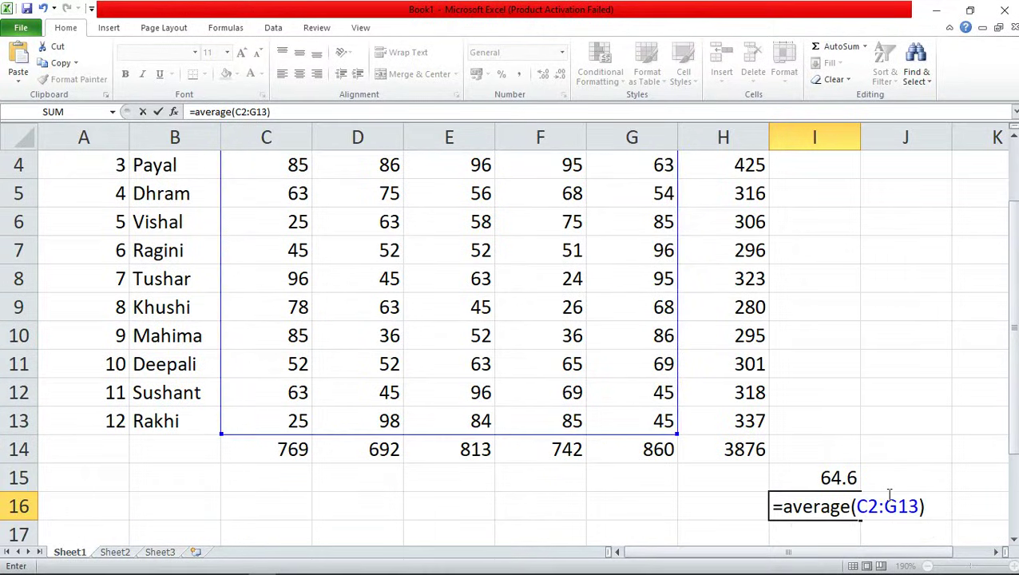
pyautogui.press('Return')
pyautogui.click(837, 478)
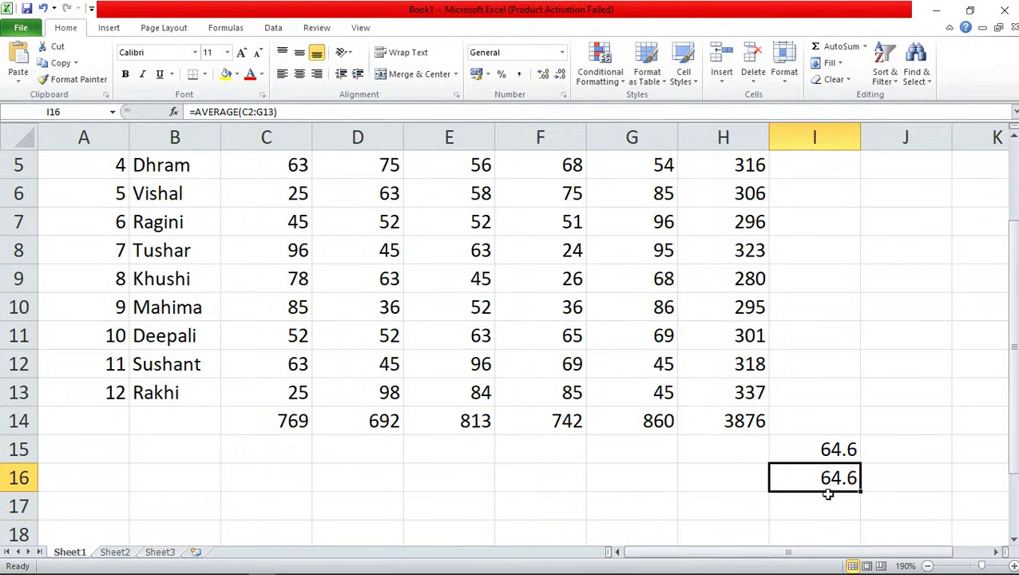
# Step: Delete the old I15 average and clear the row-14 totals, then select C2:G13
pyautogui.click(835, 449)
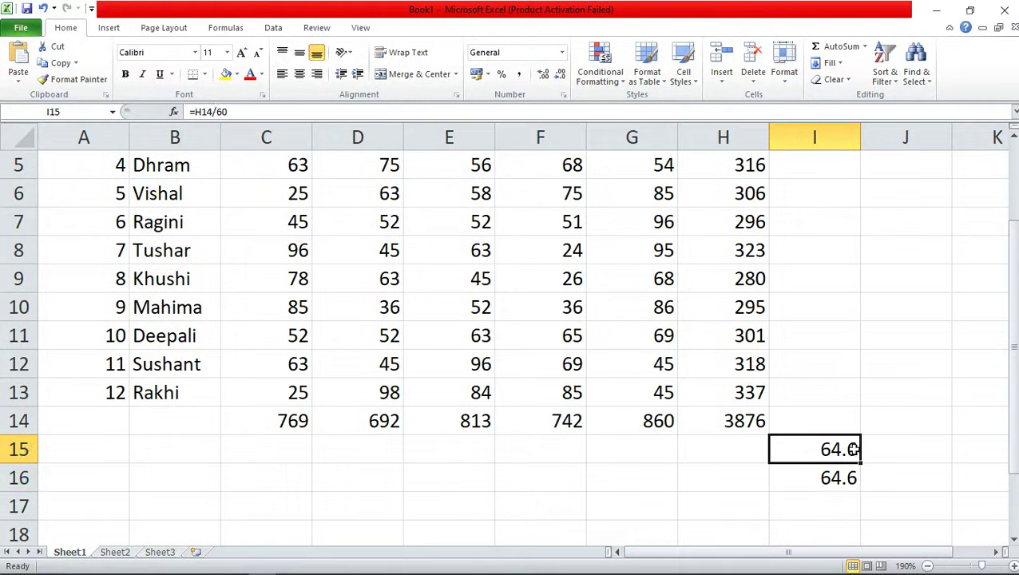
pyautogui.press('Delete')
pyautogui.moveTo(272, 419); pyautogui.dragTo(750, 420)
pyautogui.press('Delete')
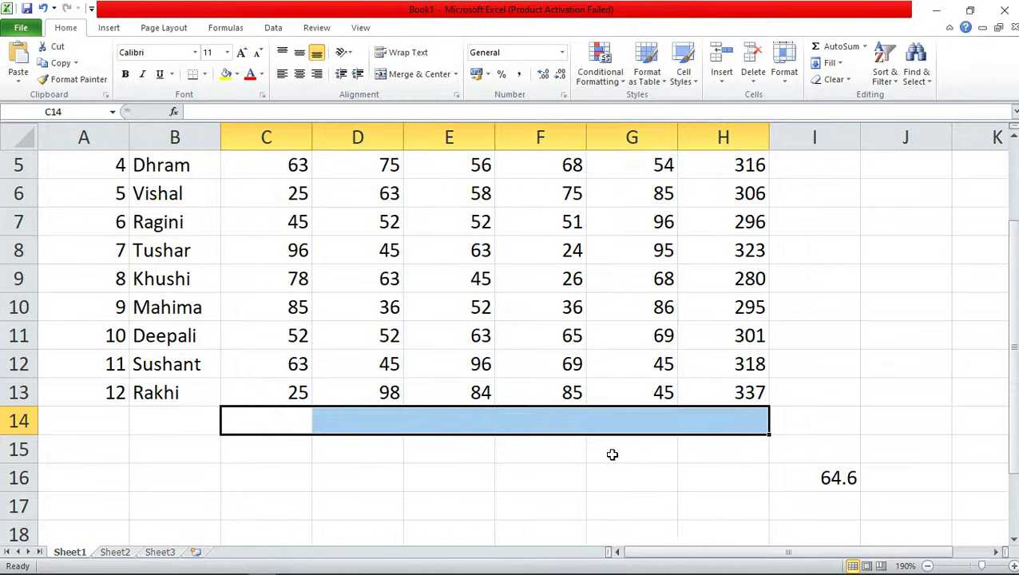
pyautogui.click(594, 457)
pyautogui.click(821, 480)
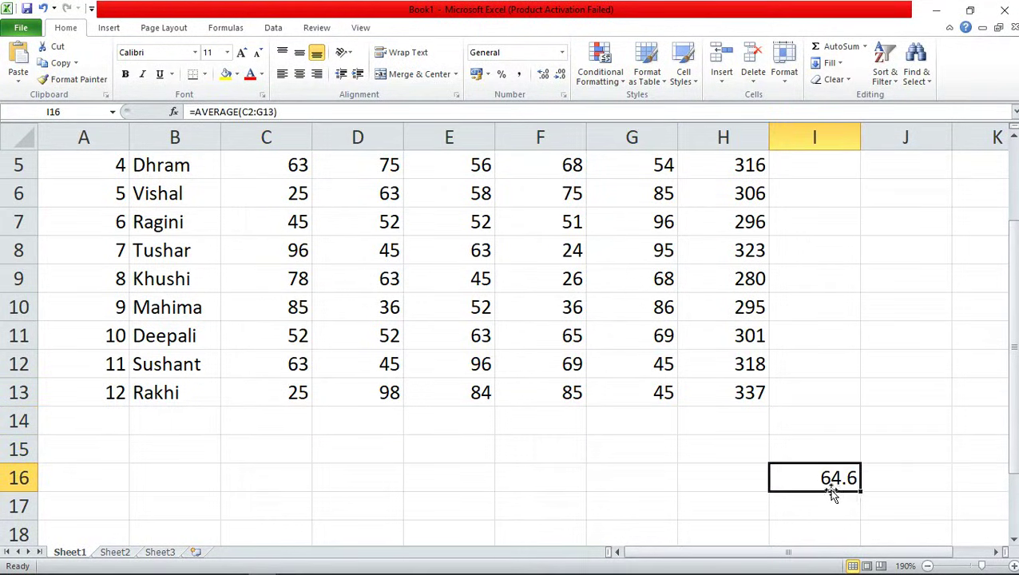
pyautogui.scroll(2, 269, 232)
pyautogui.moveTo(268, 191); pyautogui.dragTo(651, 508)
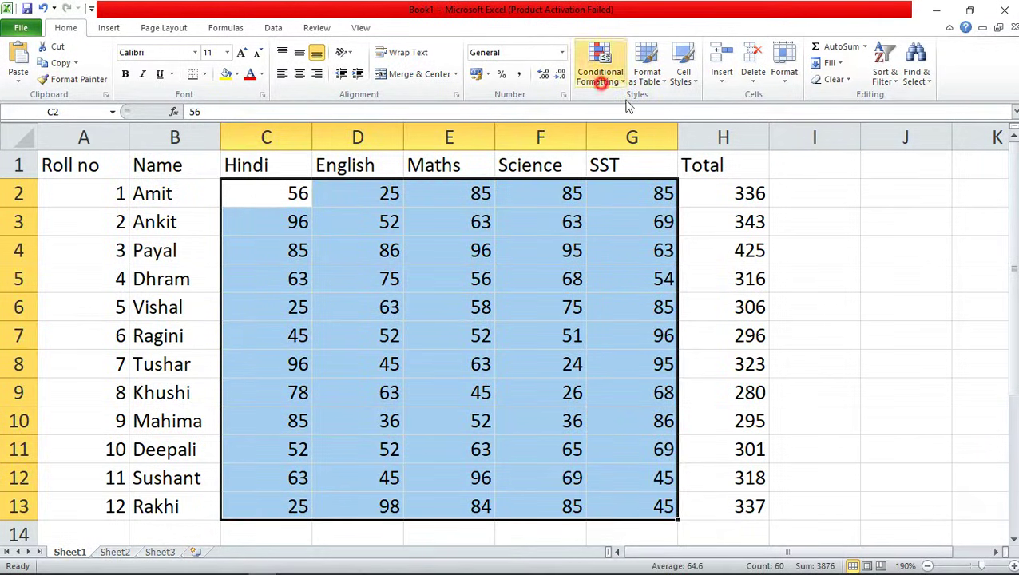
# Step: Apply an Above Average rule to C2:G13 using Light Red Fill with Dark Red Text
pyautogui.click(601, 70)
pyautogui.moveTo(639, 146)
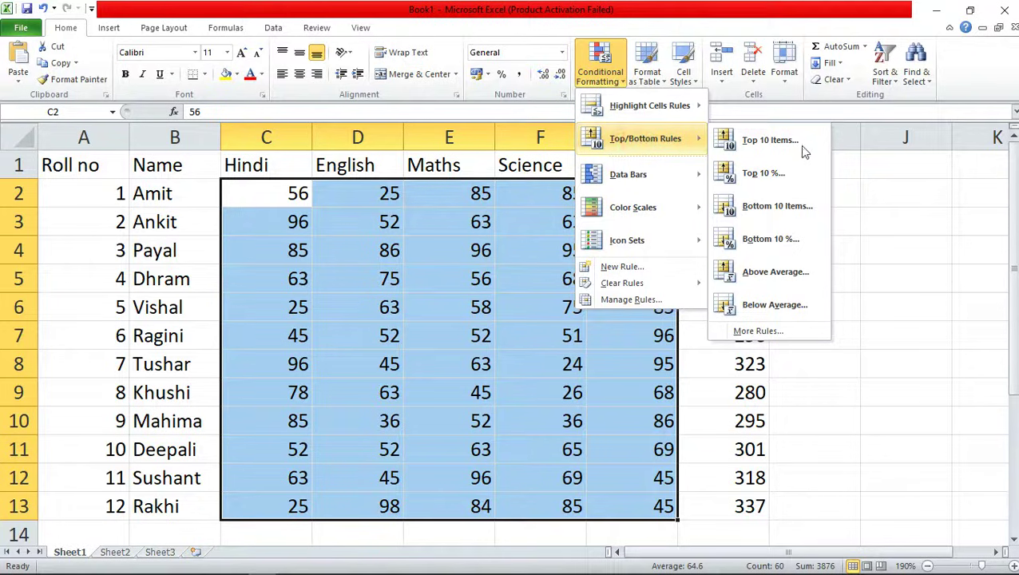
pyautogui.click(767, 273)
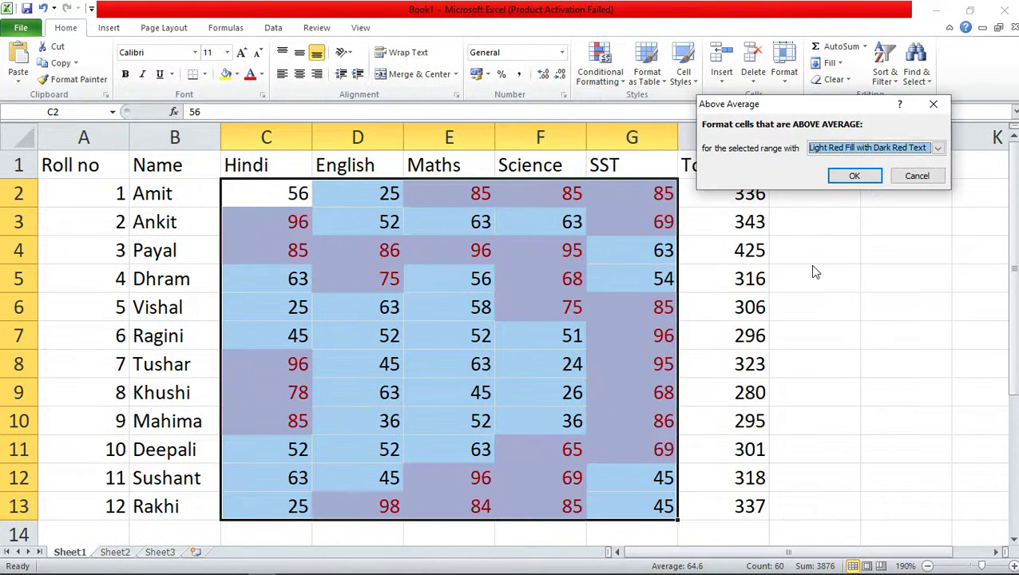
pyautogui.moveTo(768, 105); pyautogui.dragTo(816, 106)
pyautogui.press('Down')
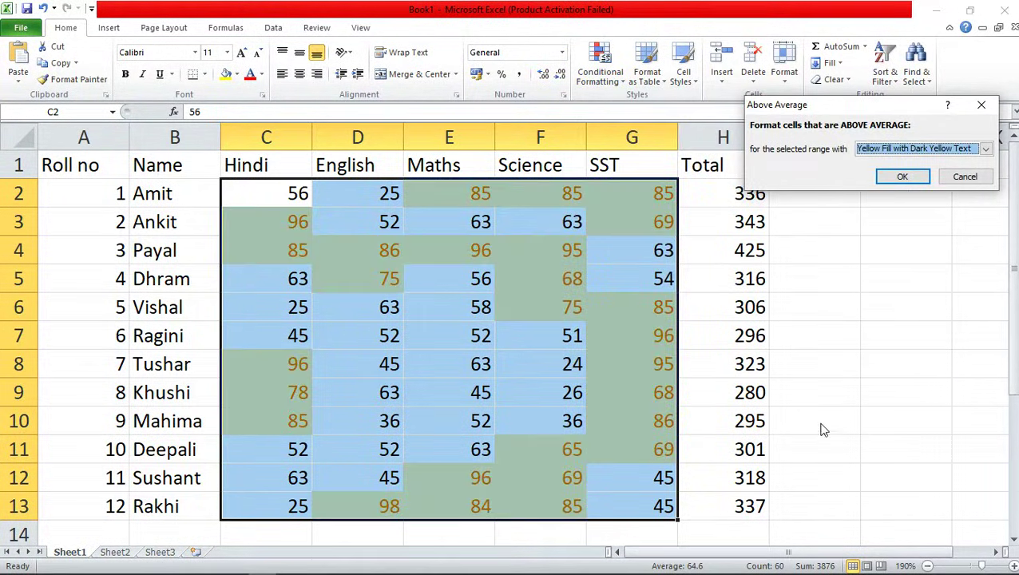
pyautogui.press('Up')
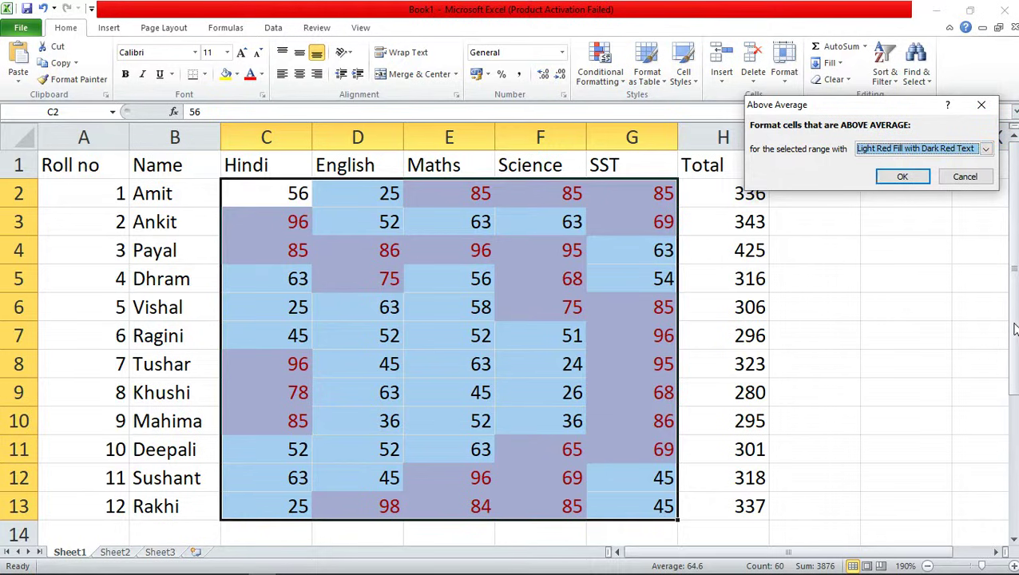
pyautogui.click(905, 176)
pyautogui.moveTo(1013, 215); pyautogui.dragTo(1013, 216)
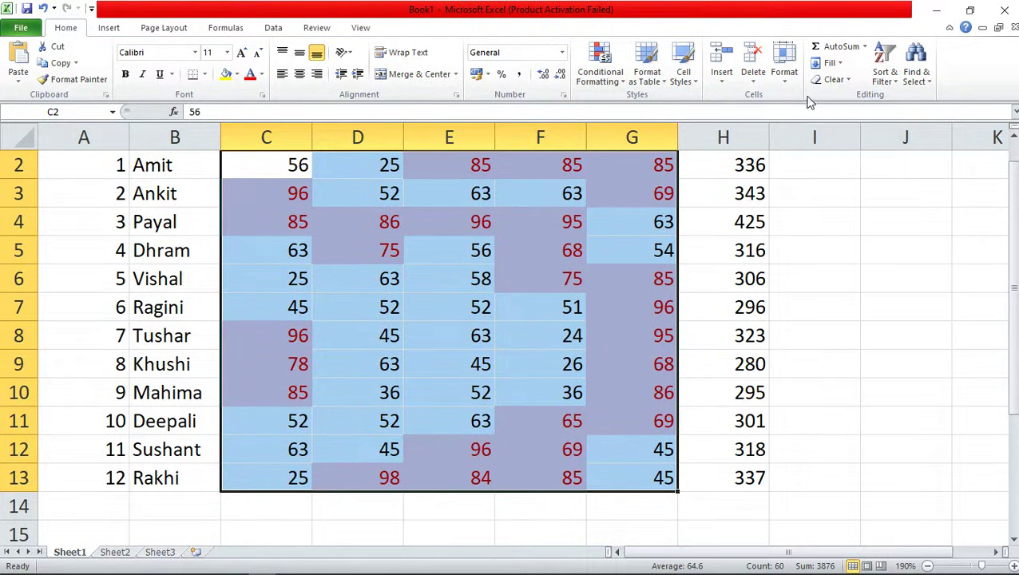
pyautogui.click(599, 68)
# Step: Clear the conditional formatting rules from the selected marks C2:G13
pyautogui.moveTo(701, 142)
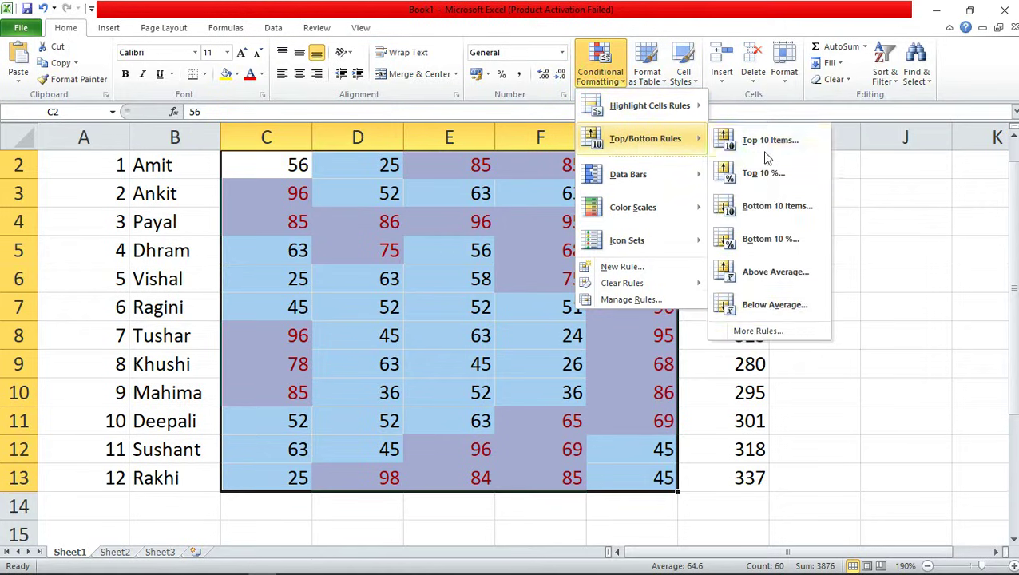
pyautogui.moveTo(631, 285)
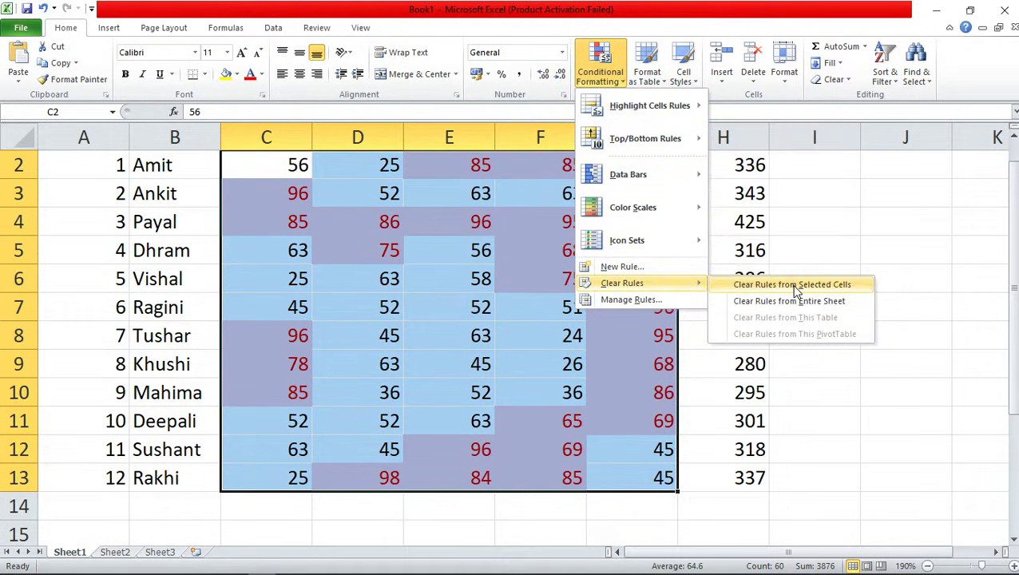
pyautogui.click(795, 288)
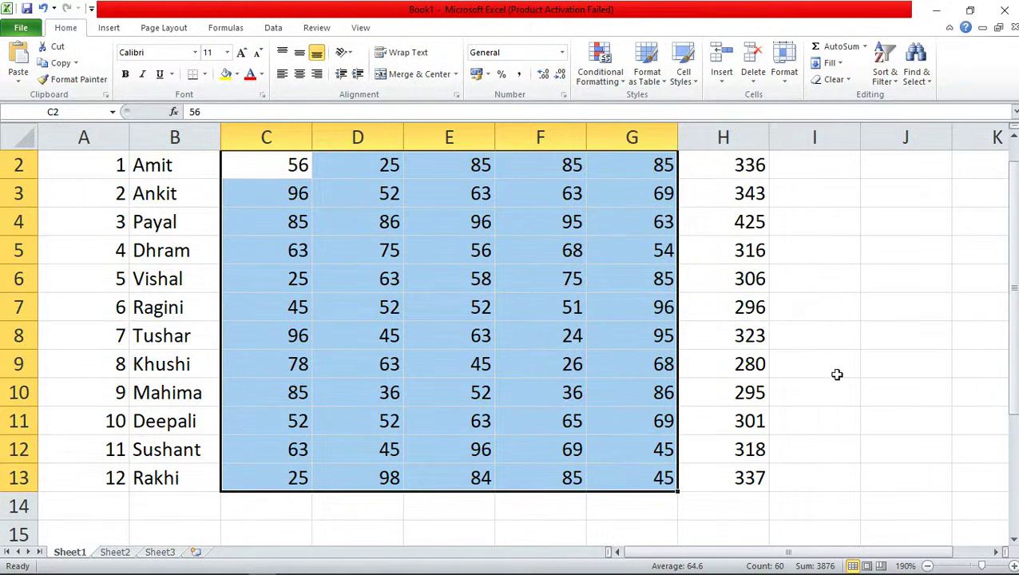
pyautogui.scroll(-3, 835, 370)
pyautogui.scroll(4, 586, 362)
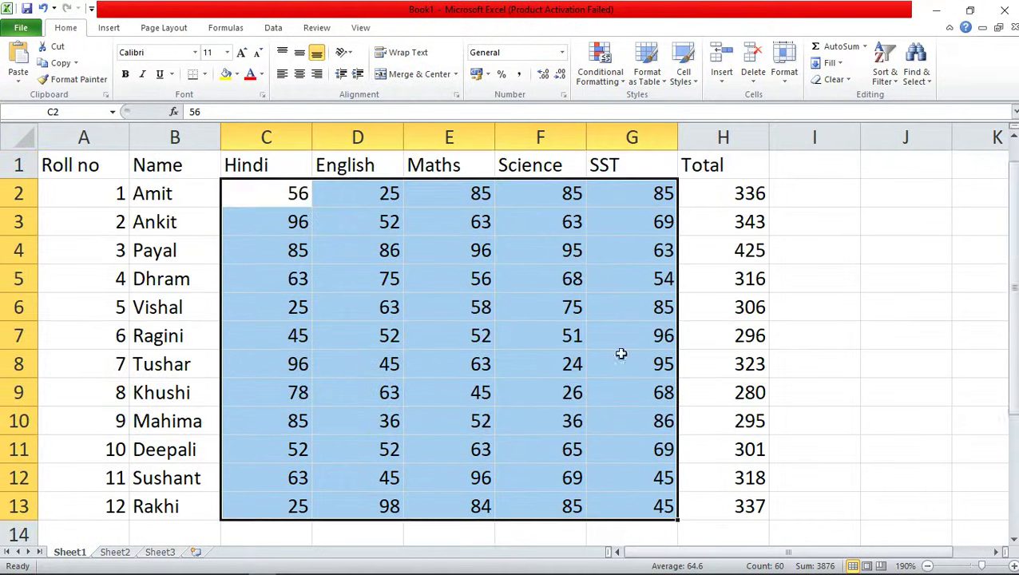
# Step: Preview a Below Average highlight rule on the marks, then cancel it
pyautogui.click(600, 70)
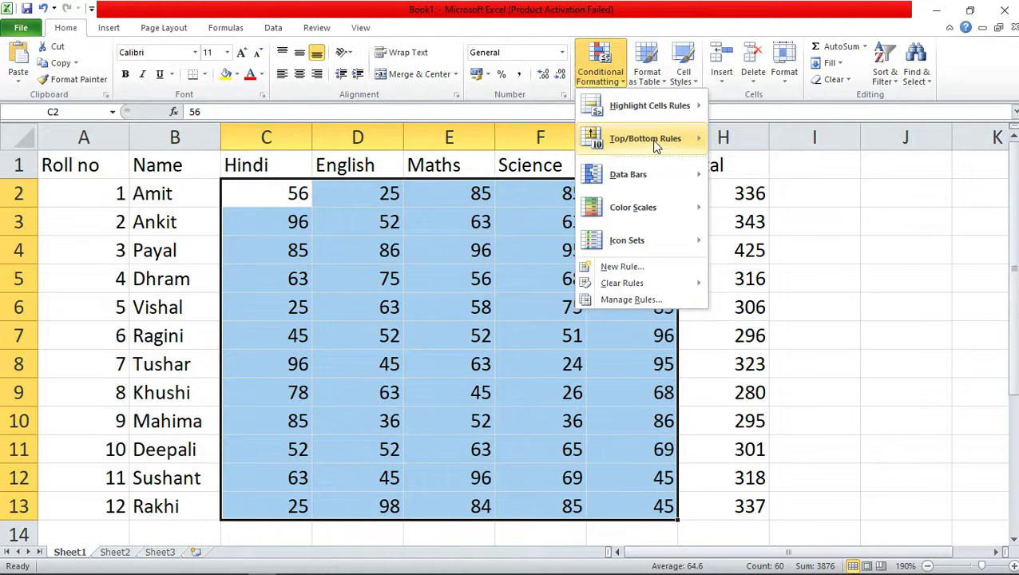
pyautogui.moveTo(631, 140)
pyautogui.click(764, 305)
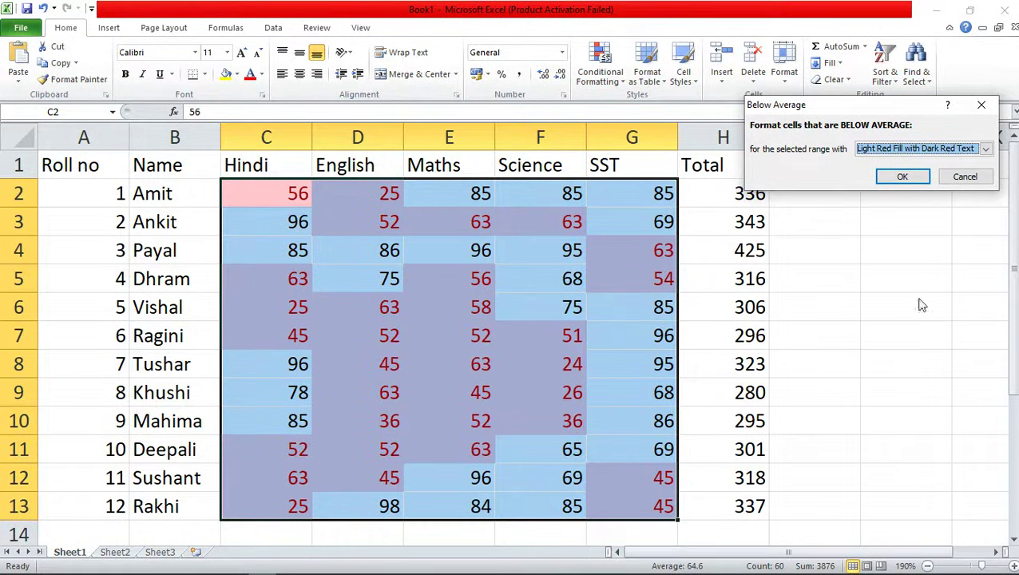
pyautogui.click(965, 177)
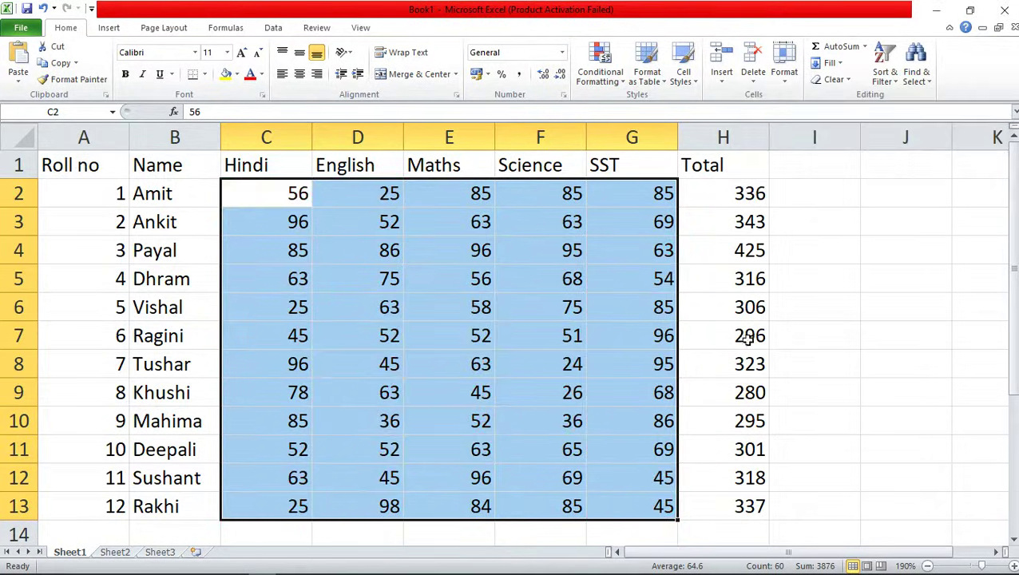
# Step: Delete the 64.6 average from cell I16
pyautogui.click(785, 310)
pyautogui.scroll(-2, 826, 422)
pyautogui.click(827, 421)
pyautogui.press('Delete')
pyautogui.scroll(2, 571, 409)
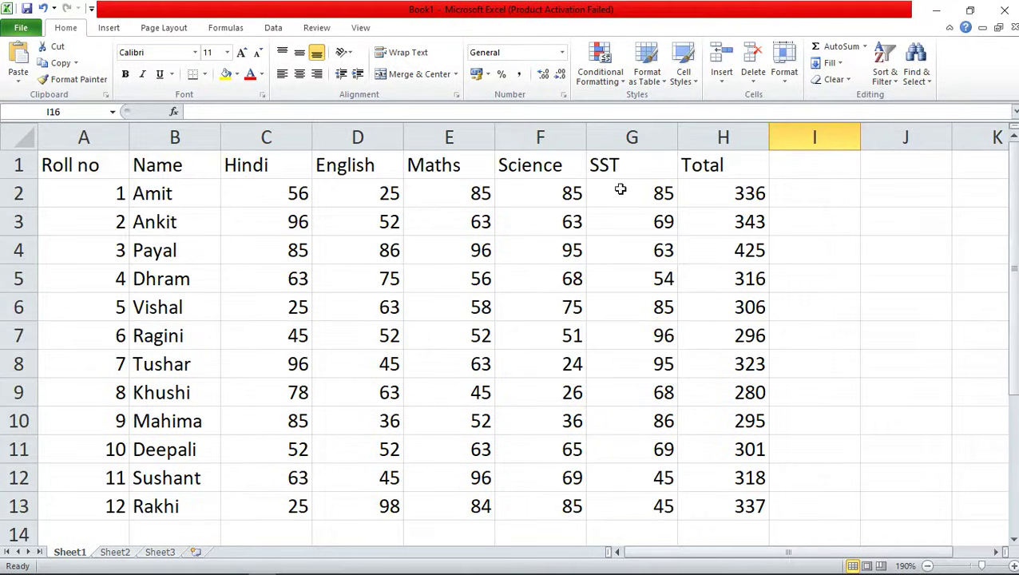
# Step: Apply light-blue gradient fill data bars to the totals H2:H13
pyautogui.click(600, 68)
pyautogui.moveTo(638, 184)
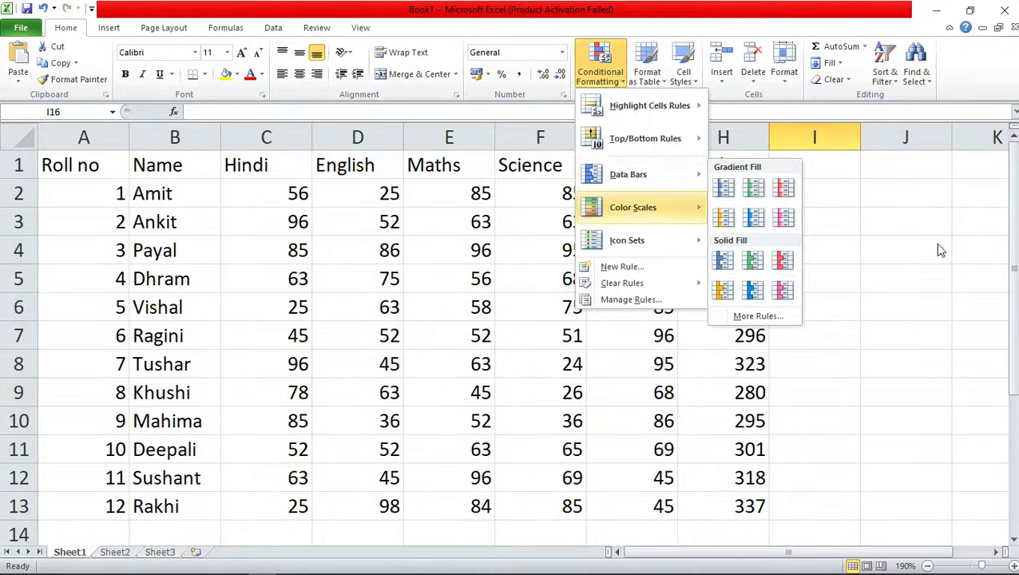
pyautogui.click(723, 196)
pyautogui.moveTo(723, 196); pyautogui.dragTo(741, 499)
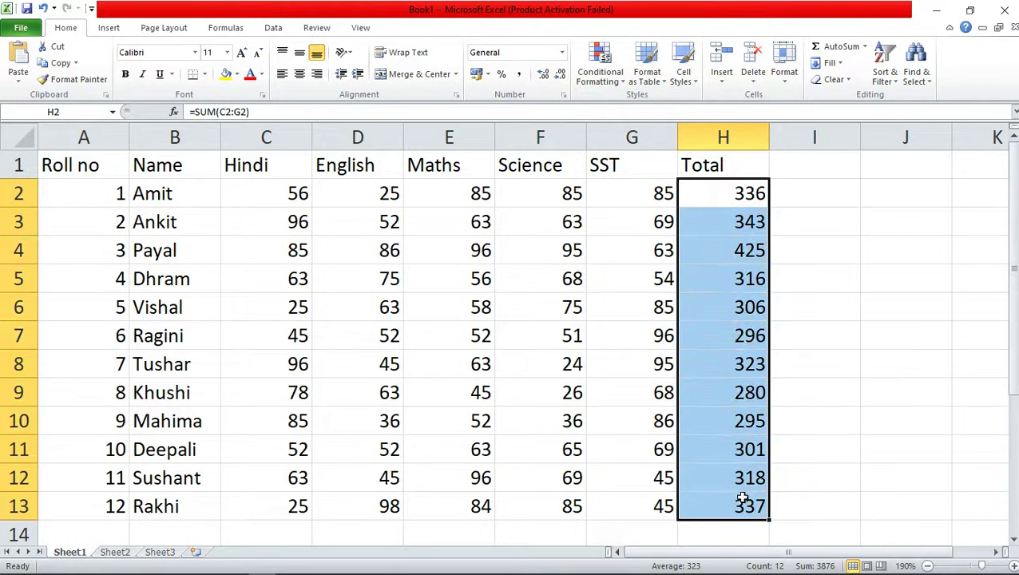
pyautogui.click(607, 74)
pyautogui.click(629, 174)
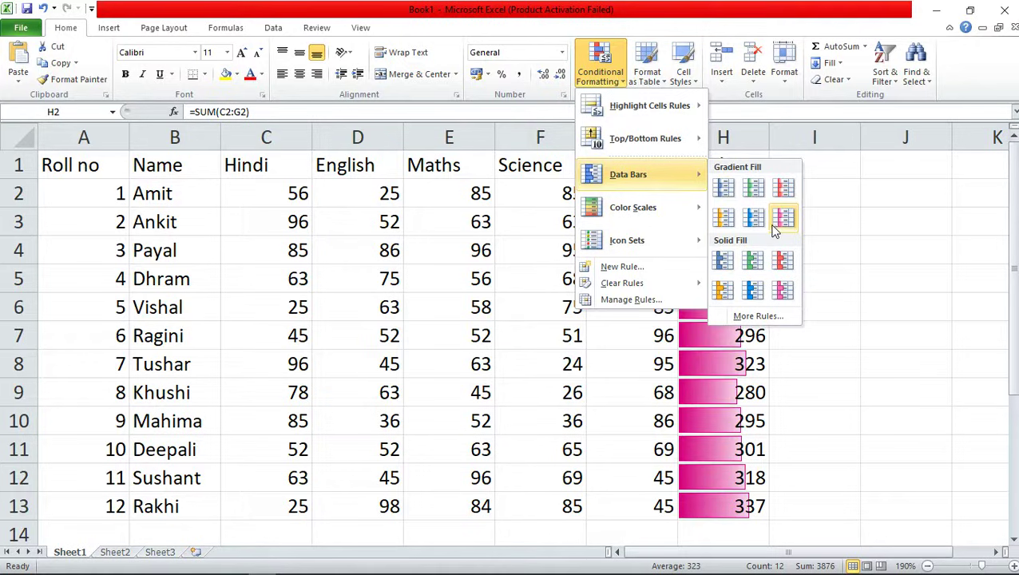
pyautogui.click(753, 217)
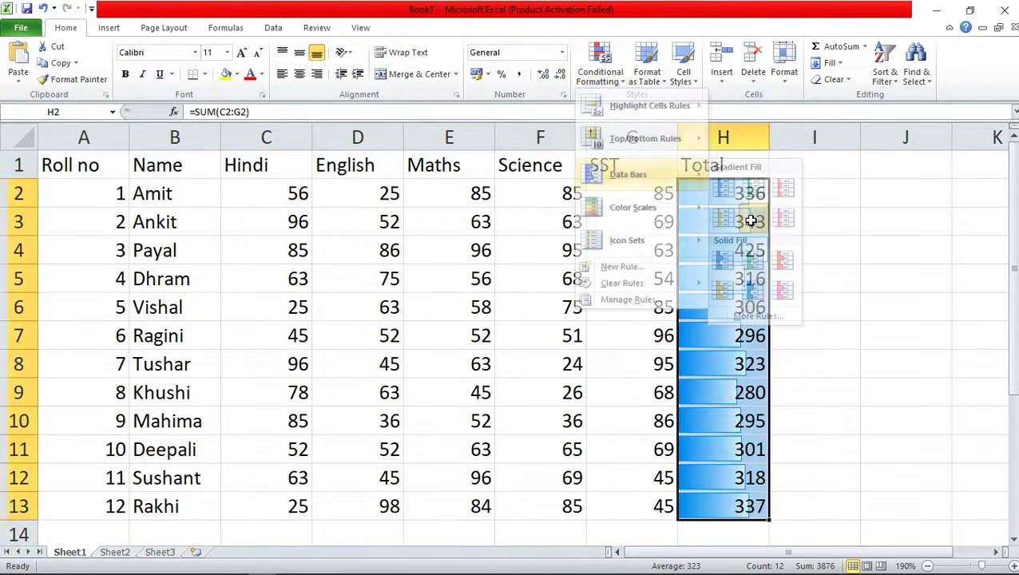
pyautogui.click(830, 281)
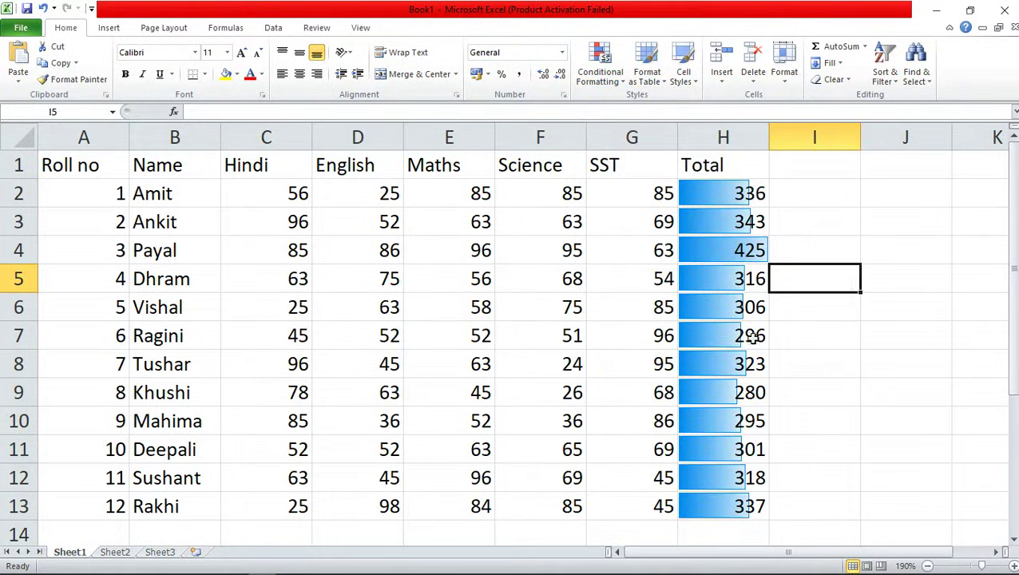
# Step: Widen column H so the bars lengthen, then reselect H2:H13
pyautogui.moveTo(768, 126); pyautogui.dragTo(874, 129)
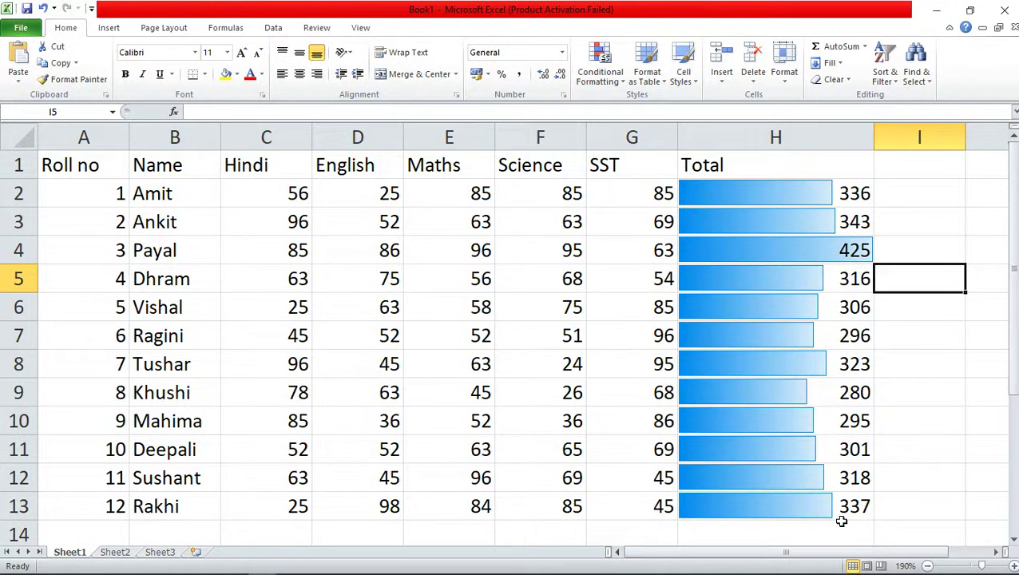
pyautogui.moveTo(728, 195); pyautogui.dragTo(773, 505)
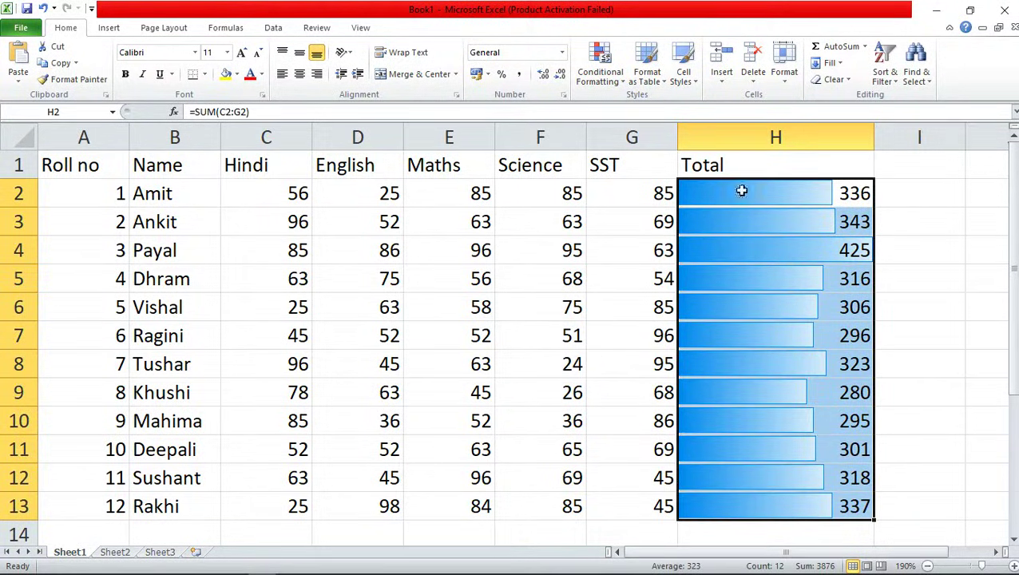
pyautogui.click(600, 68)
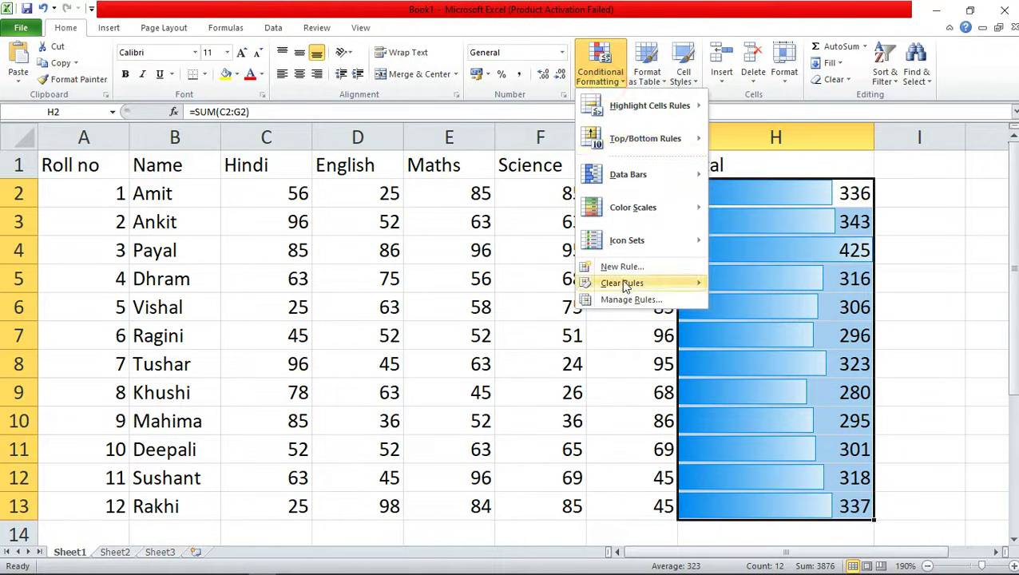
# Step: Replace the totals' data bars with a green-yellow-red colour scale
pyautogui.moveTo(626, 286)
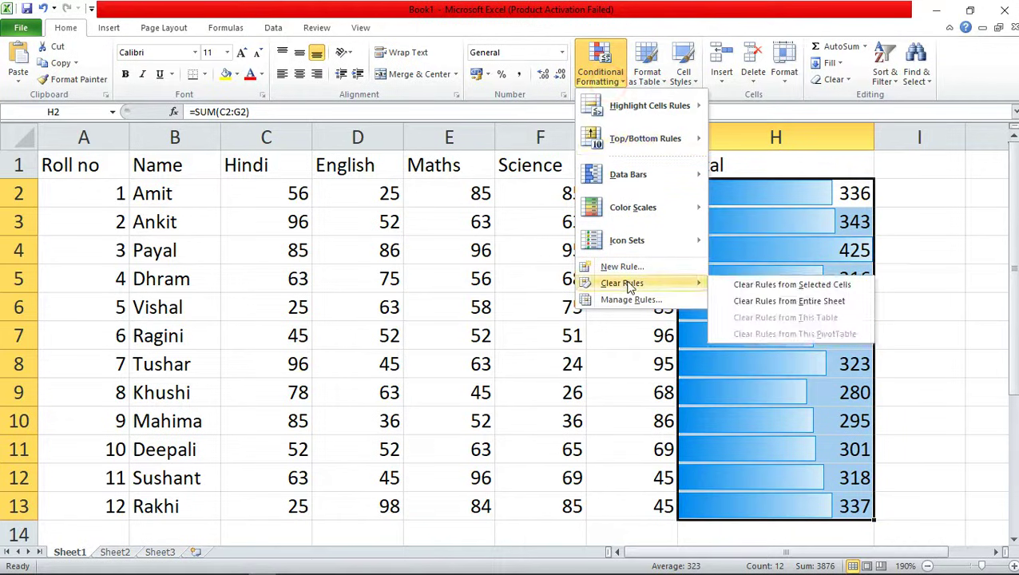
pyautogui.click(826, 286)
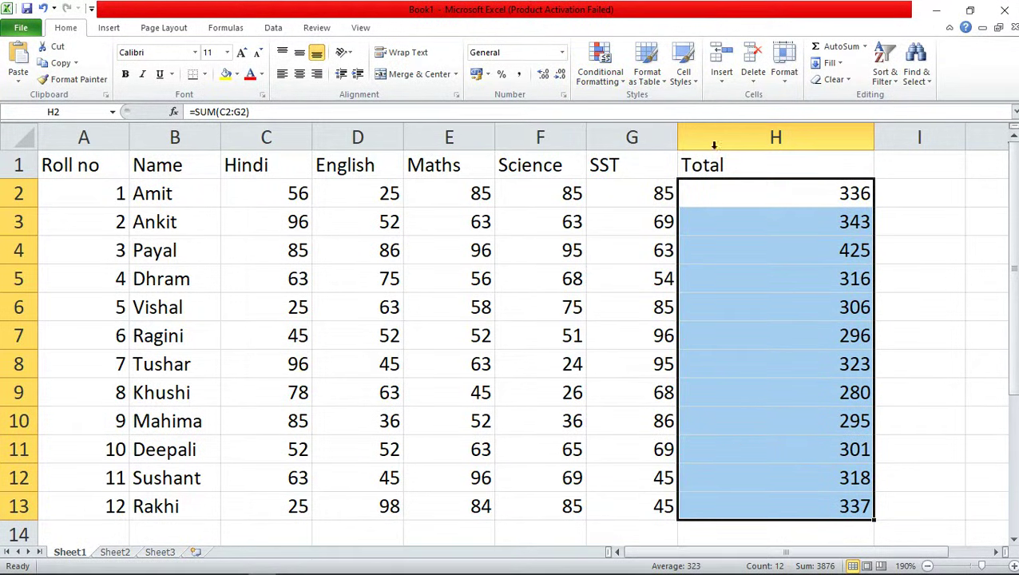
pyautogui.click(600, 68)
pyautogui.moveTo(633, 214)
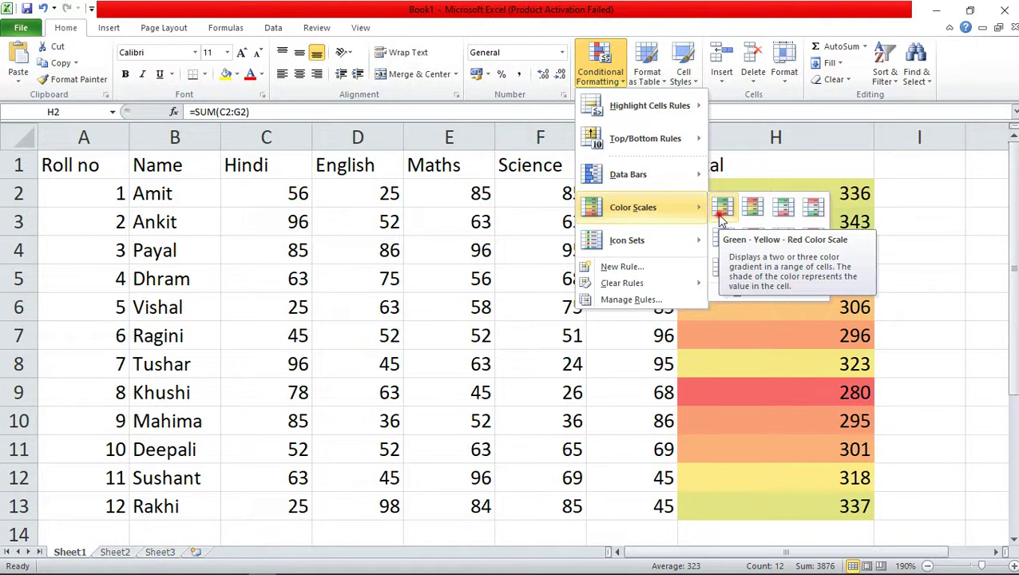
pyautogui.click(719, 214)
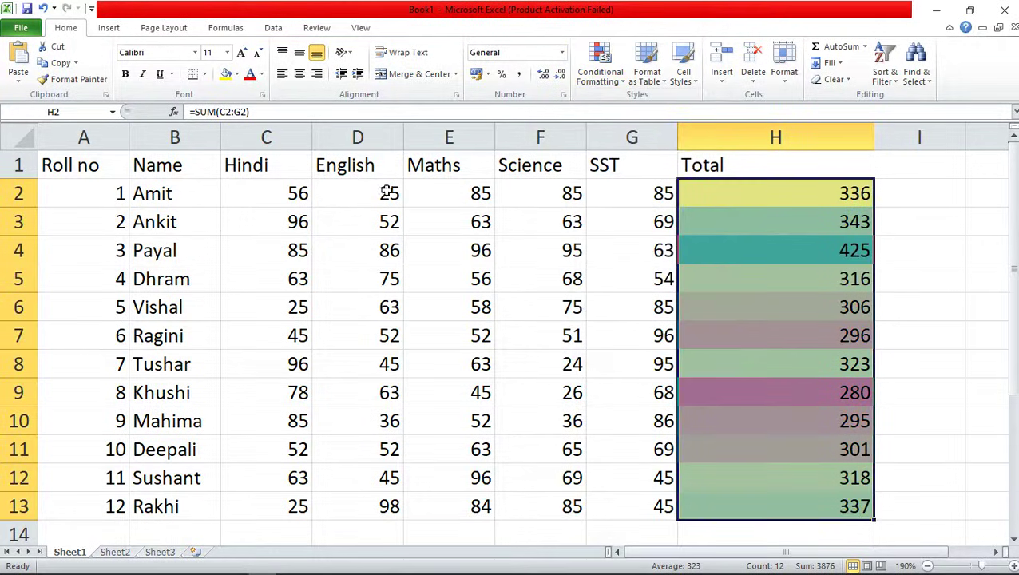
pyautogui.click(887, 274)
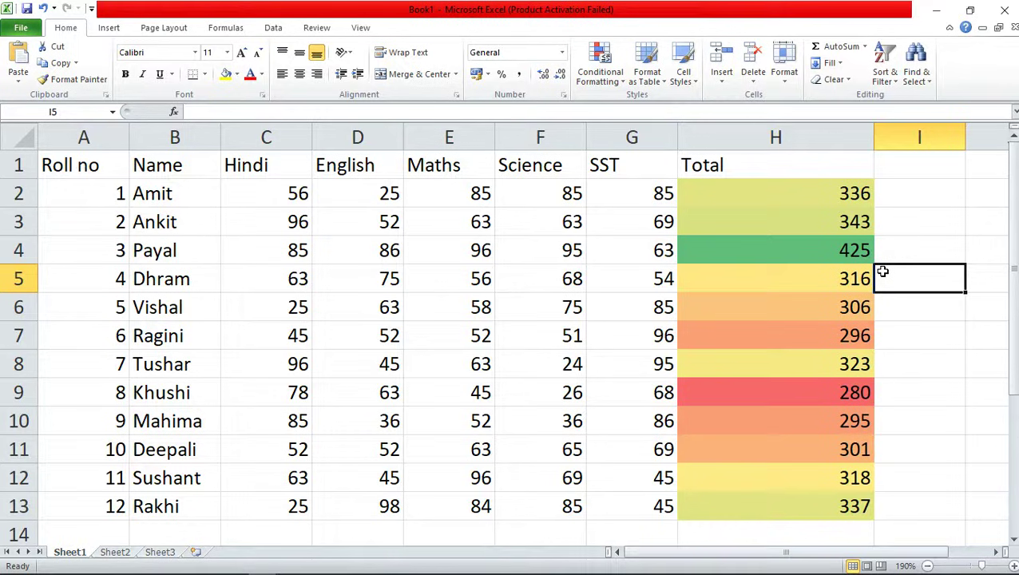
# Step: Select the totals in H4, H8 and H9, then reselect all of H2:H13
pyautogui.click(802, 249)
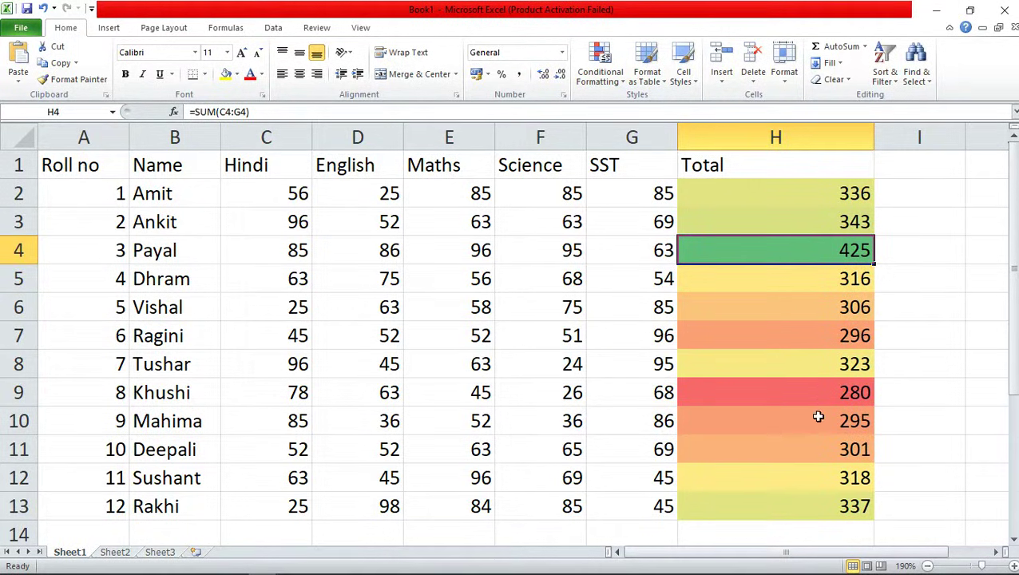
pyautogui.click(802, 367)
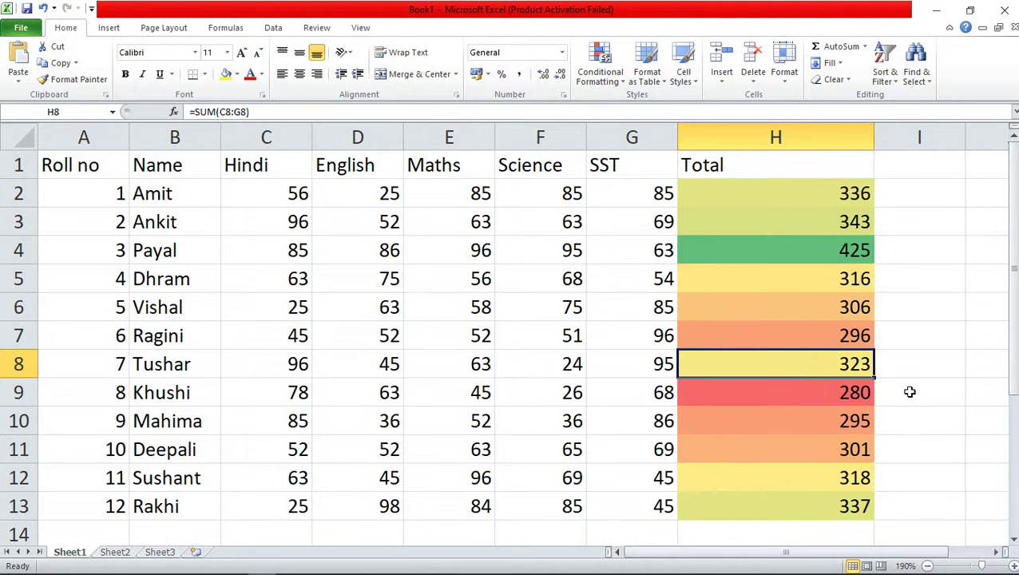
pyautogui.click(824, 402)
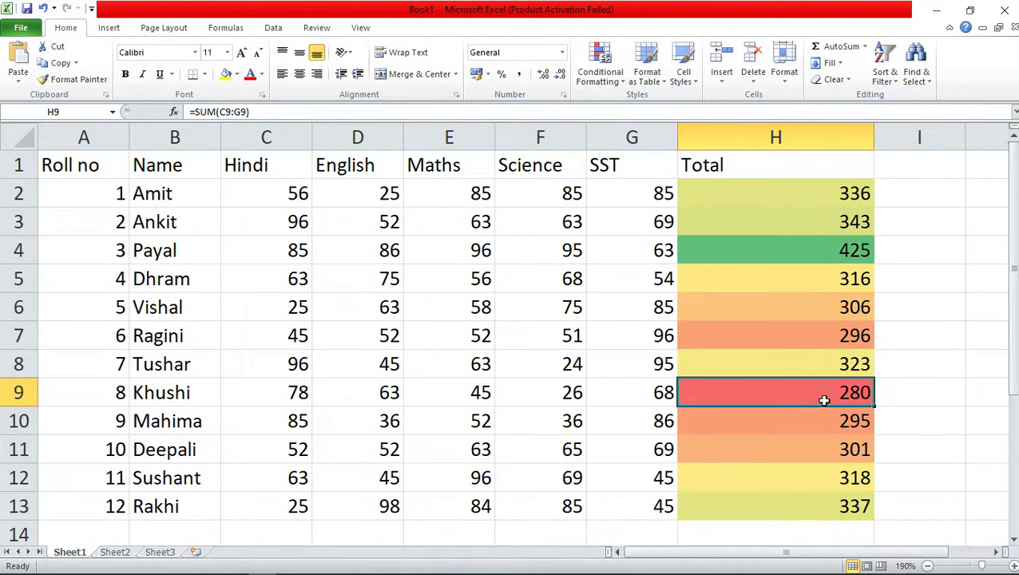
pyautogui.moveTo(771, 191); pyautogui.dragTo(771, 502)
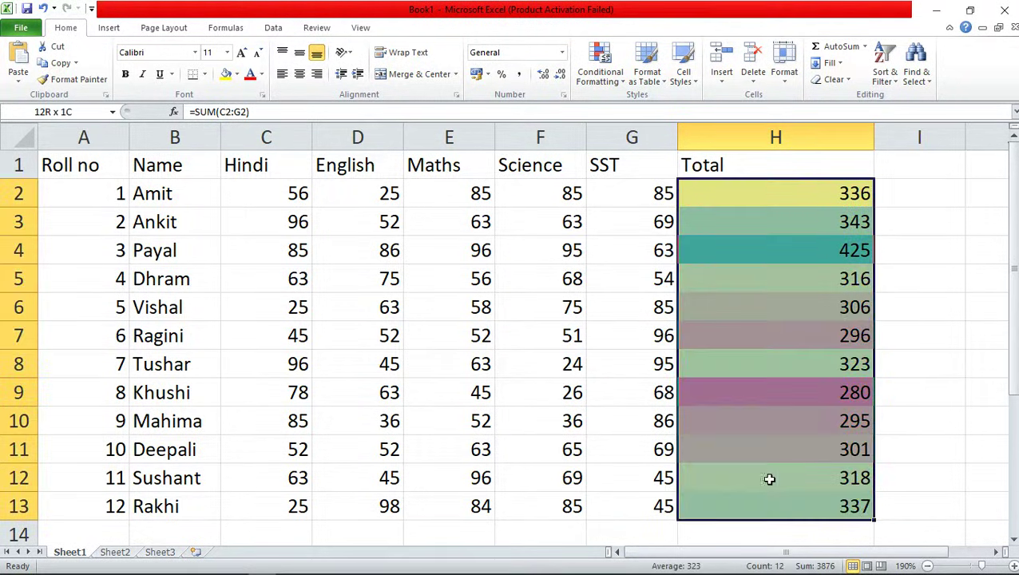
pyautogui.click(608, 70)
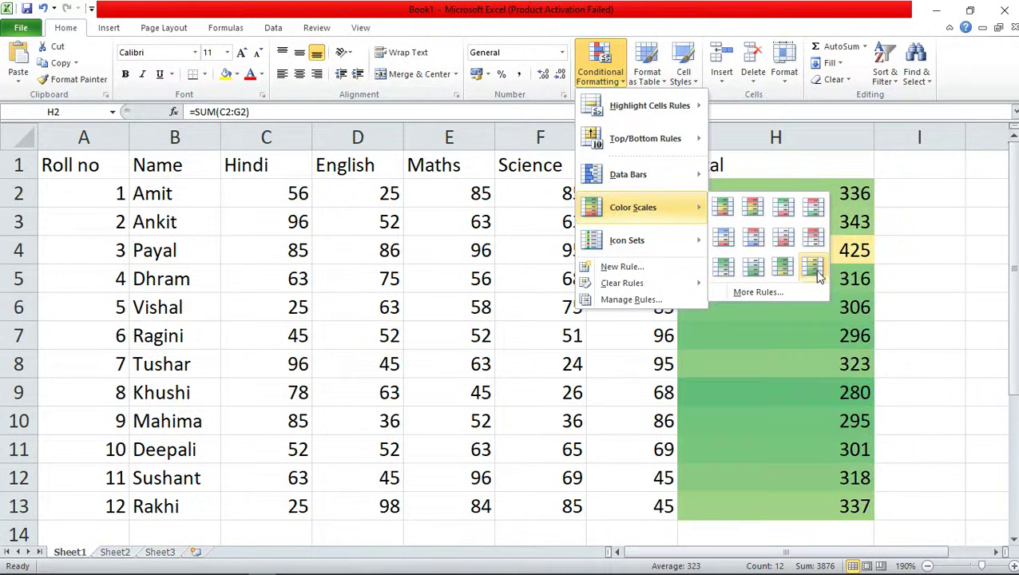
# Step: Apply the 3 Arrows (Colored) icon set to the totals H2:H13
pyautogui.moveTo(637, 241)
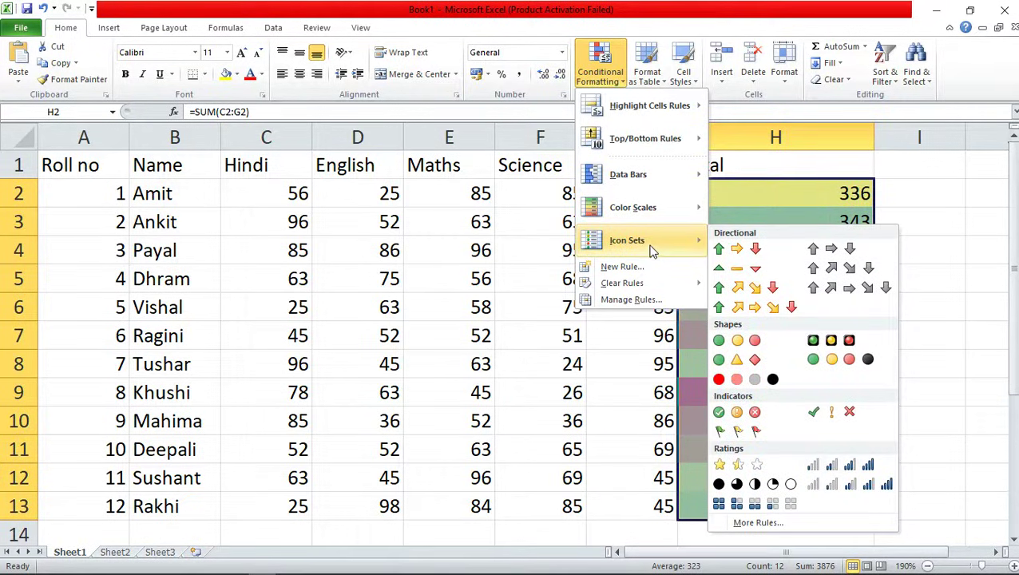
pyautogui.click(736, 250)
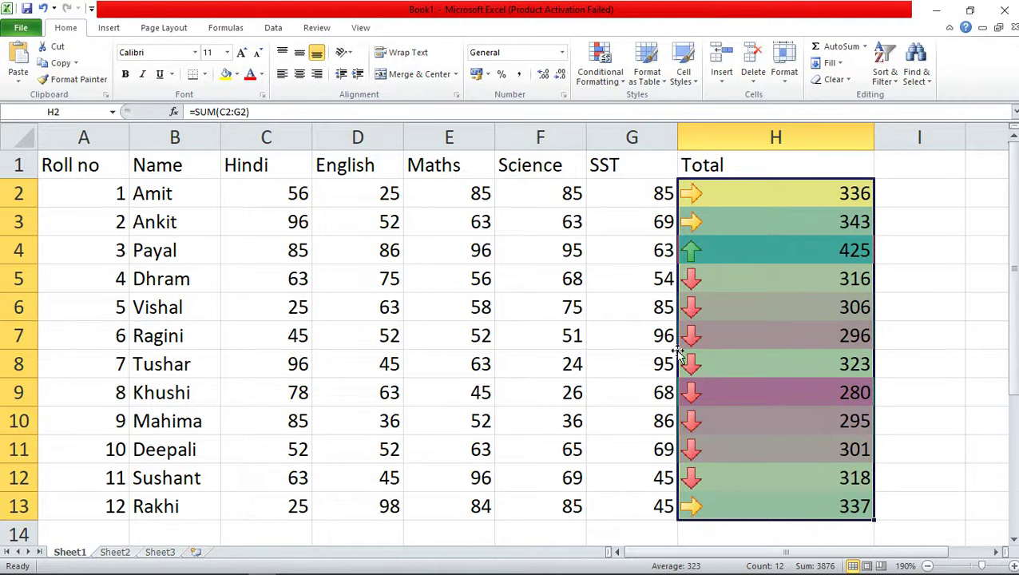
pyautogui.click(600, 68)
# Step: Clear the totals' rules and apply the 4 Ratings signal-bar icon set instead
pyautogui.moveTo(633, 283)
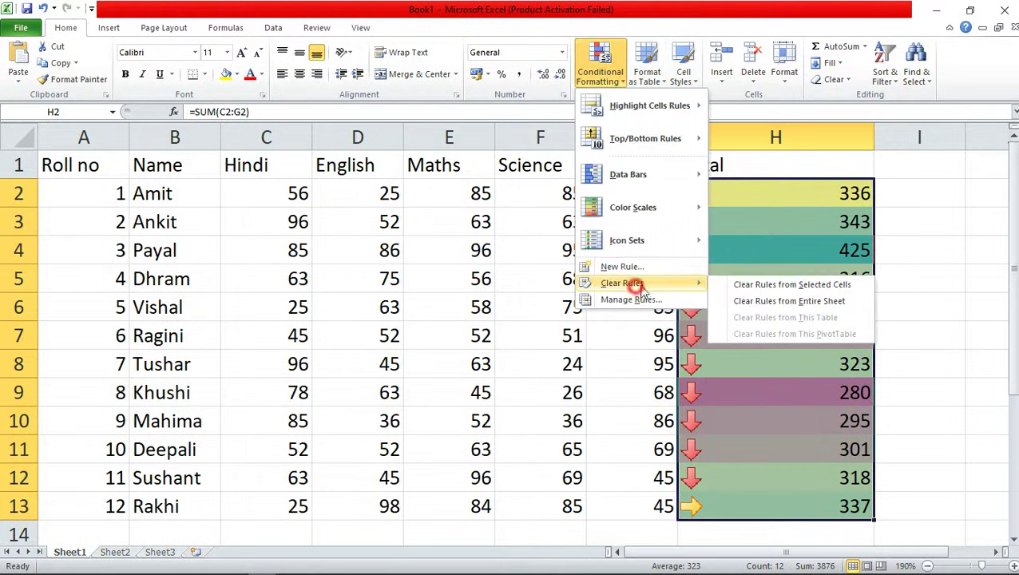
pyautogui.click(787, 285)
pyautogui.click(600, 68)
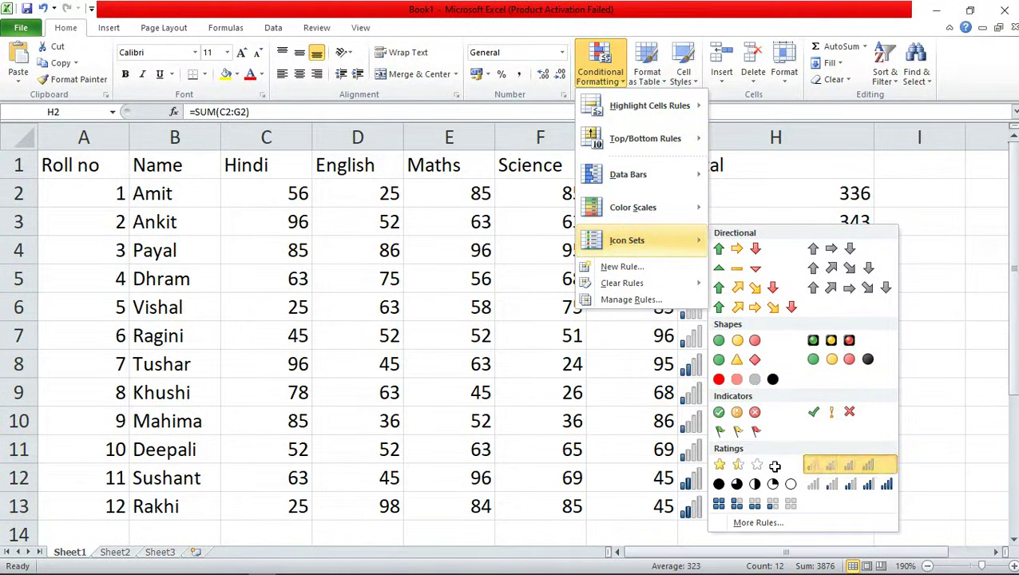
pyautogui.click(840, 466)
pyautogui.click(903, 275)
# Step: Narrow column H and reselect the totals H2:H13
pyautogui.moveTo(872, 136); pyautogui.dragTo(784, 152)
pyautogui.moveTo(724, 189); pyautogui.dragTo(722, 502)
pyautogui.click(834, 417)
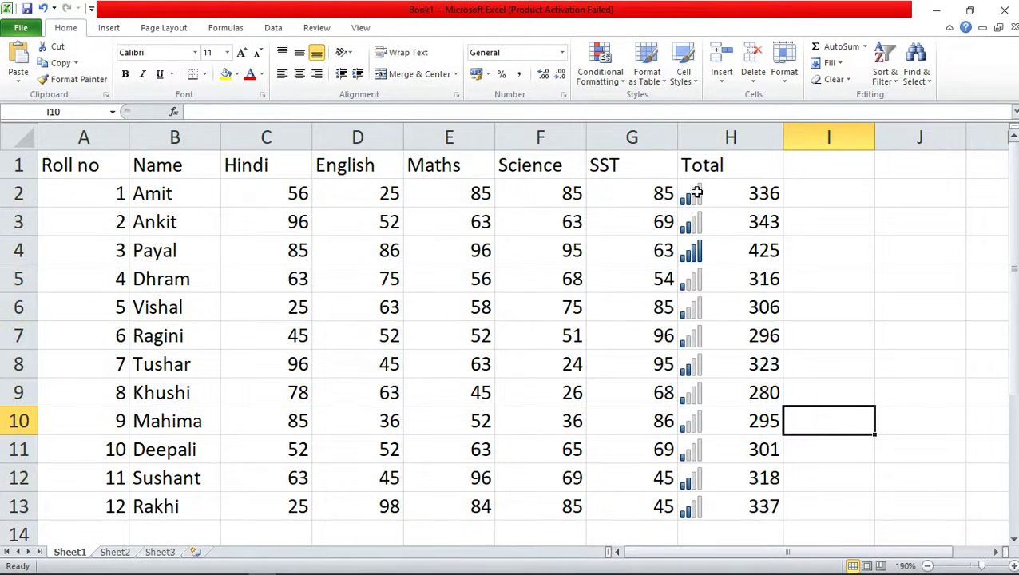
pyautogui.click(597, 74)
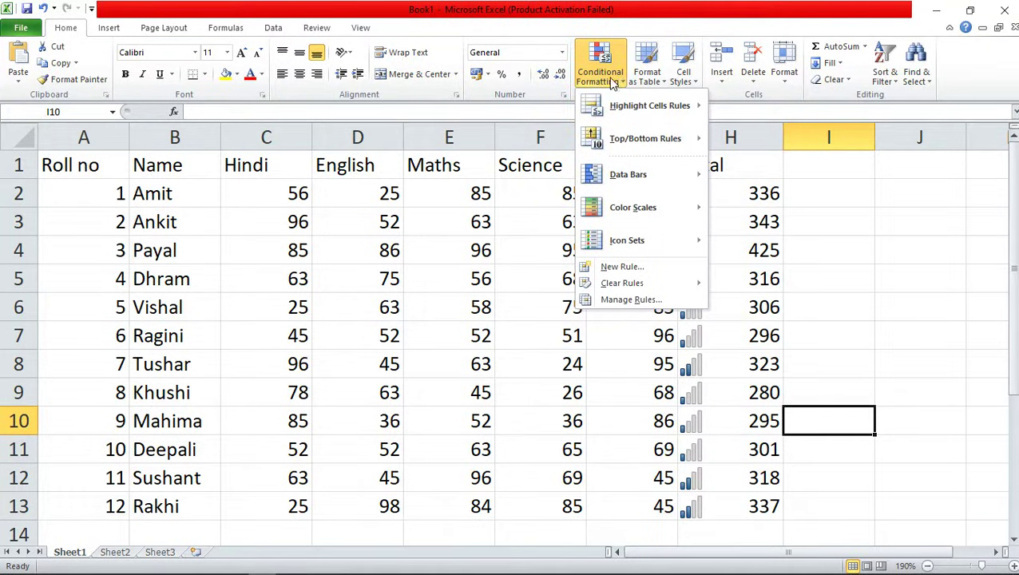
pyautogui.click(788, 191)
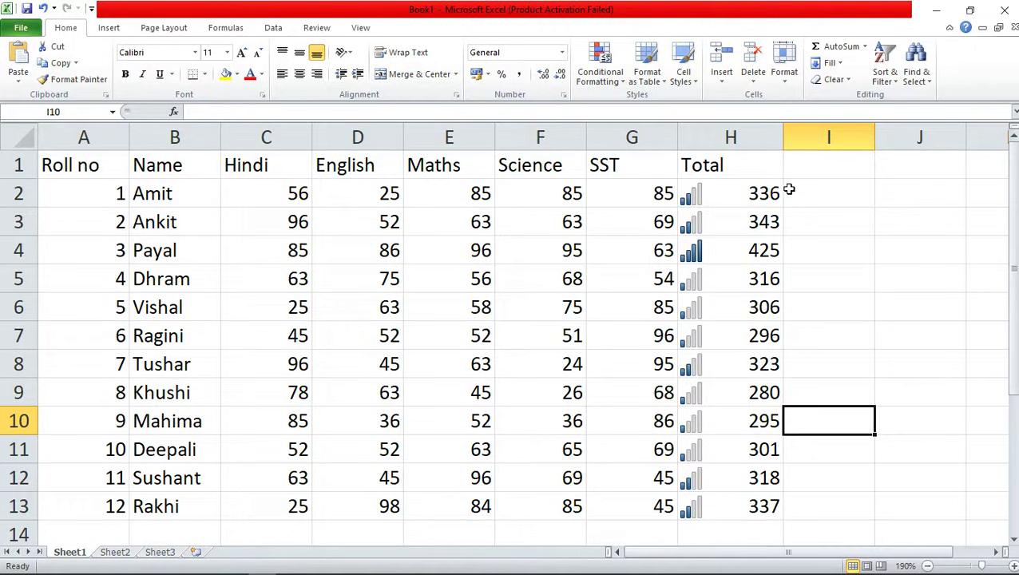
pyautogui.moveTo(719, 201); pyautogui.dragTo(735, 506)
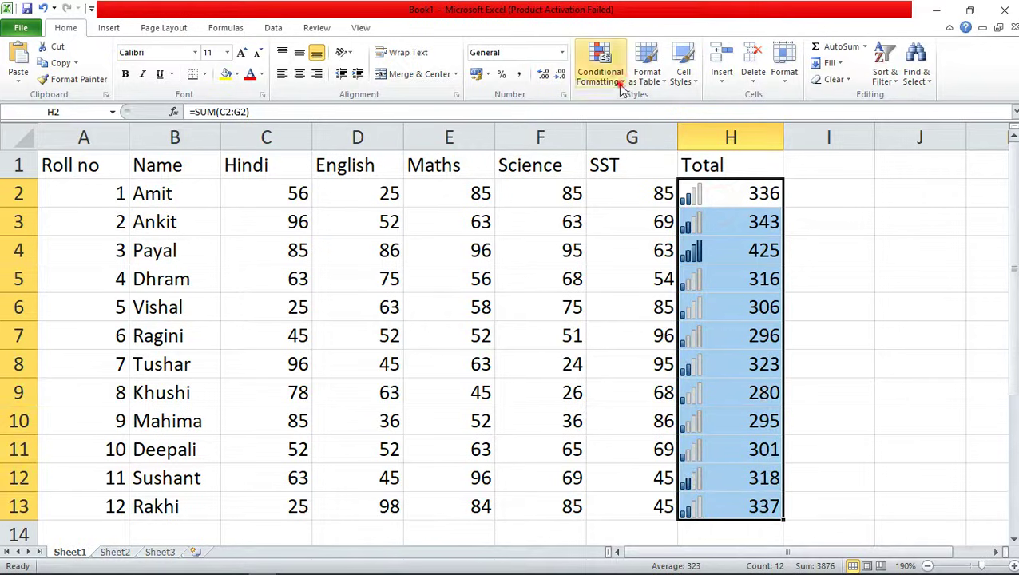
# Step: Clear all conditional formatting rules from the selected totals H2:H13
pyautogui.click(600, 72)
pyautogui.moveTo(628, 284)
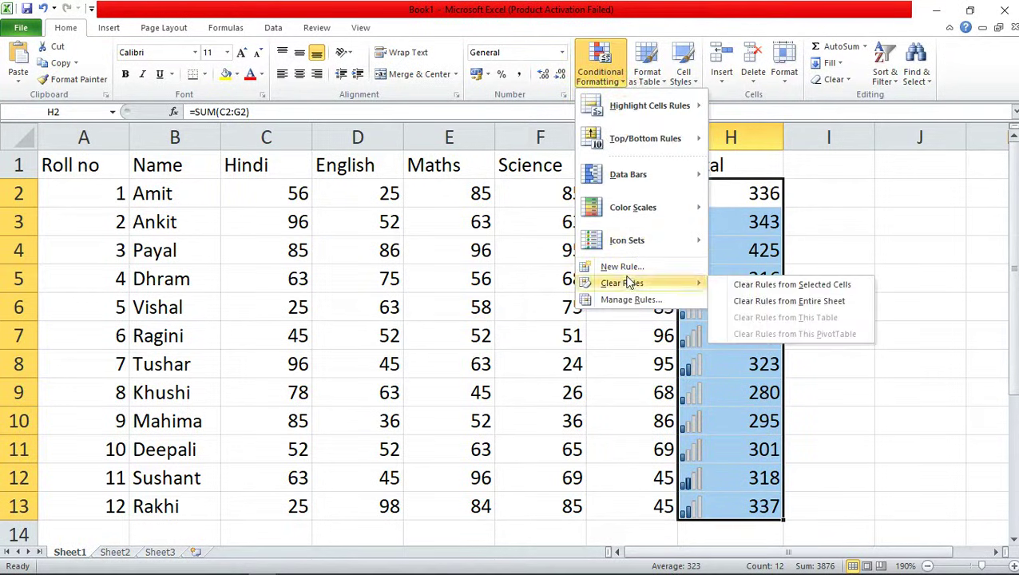
pyautogui.click(770, 285)
pyautogui.click(797, 244)
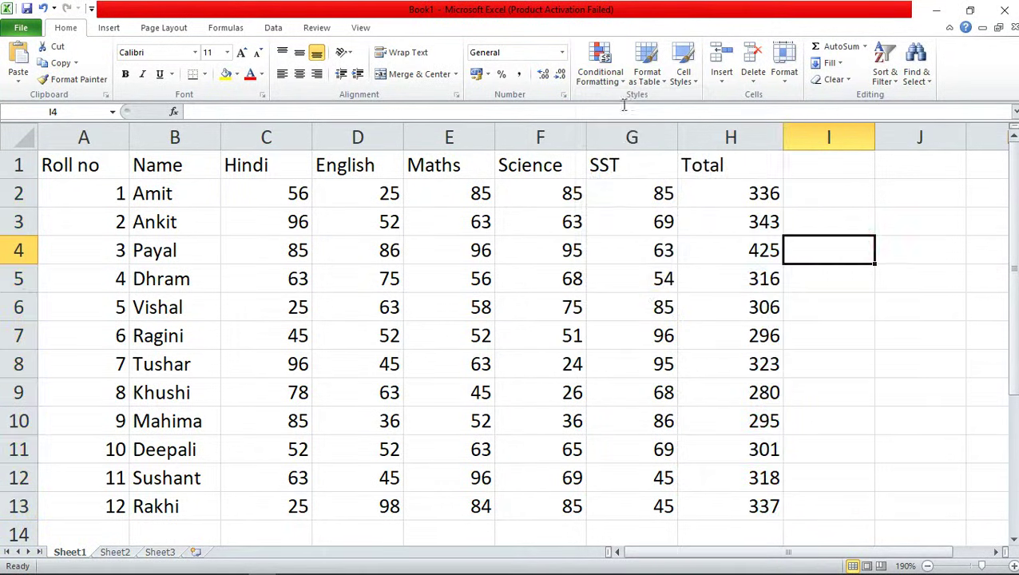
# Step: Select the whole marks range A1:H13
pyautogui.click(837, 222)
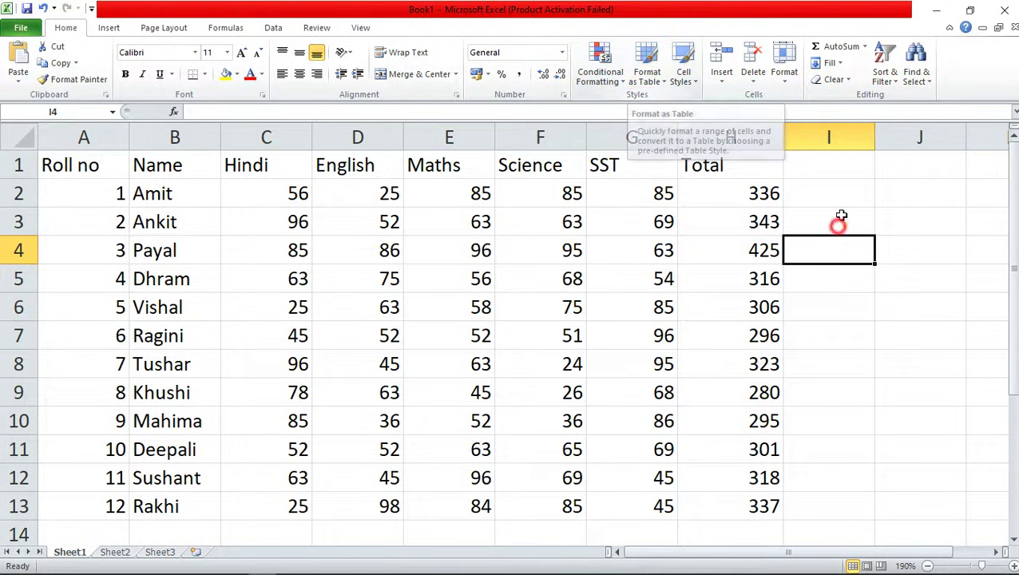
pyautogui.click(830, 284)
pyautogui.moveTo(76, 172); pyautogui.dragTo(729, 495)
pyautogui.click(857, 340)
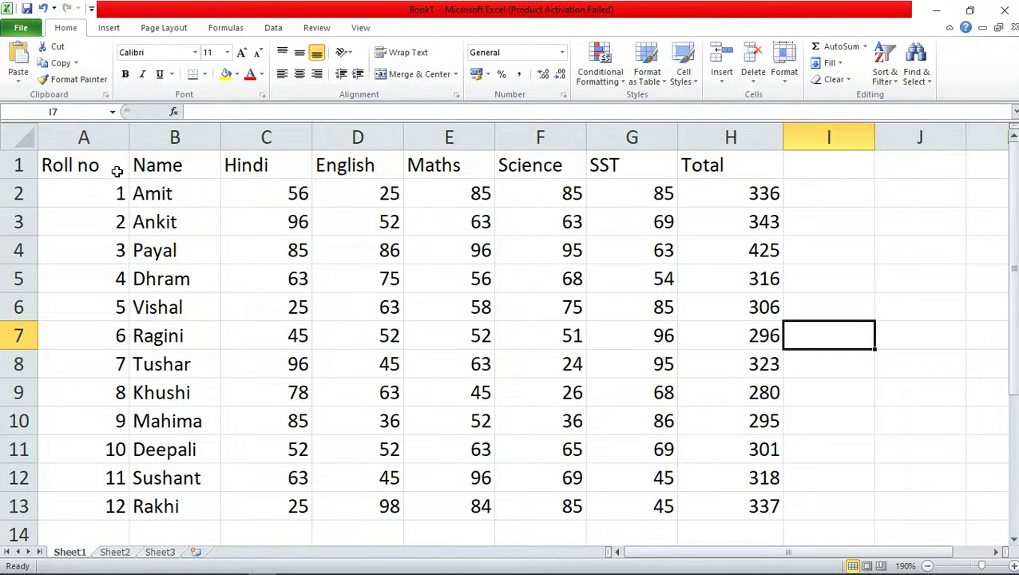
pyautogui.moveTo(118, 171); pyautogui.dragTo(738, 505)
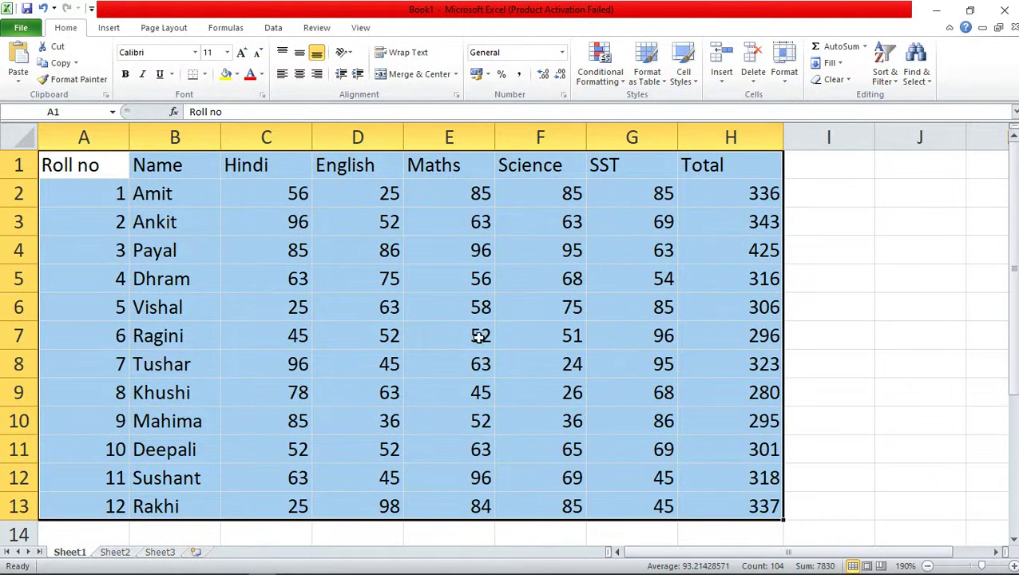
# Step: Format A1:H13 as a table using the purple Table Style Light 12
pyautogui.click(653, 74)
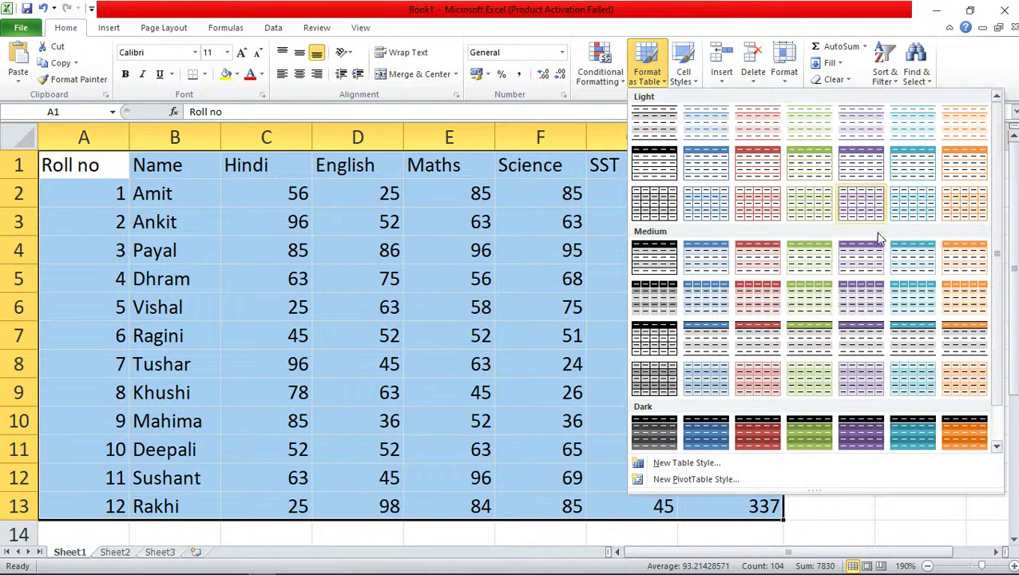
pyautogui.scroll(-1, 883, 248)
pyautogui.scroll(1, 847, 404)
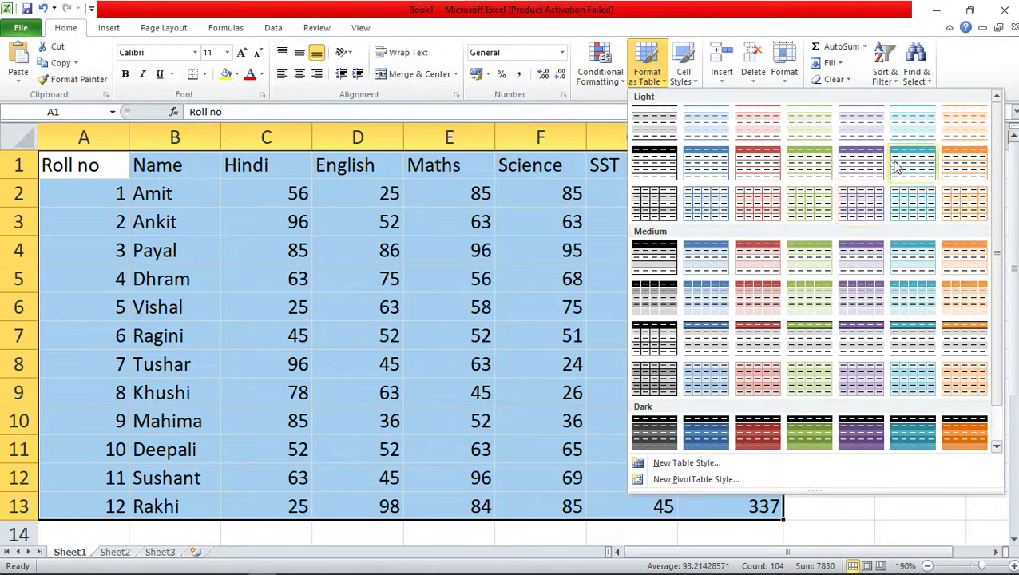
pyautogui.click(864, 168)
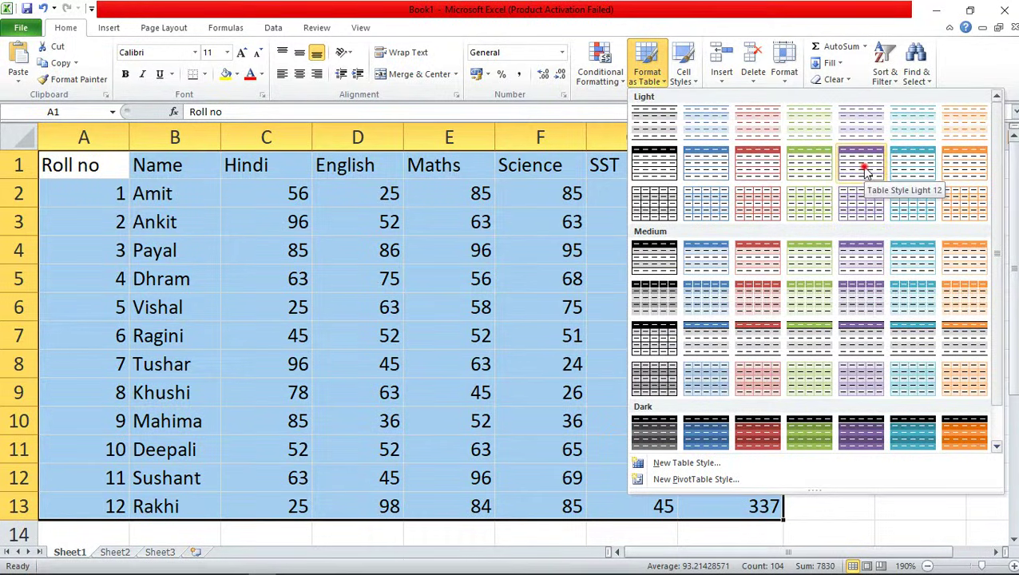
pyautogui.click(852, 174)
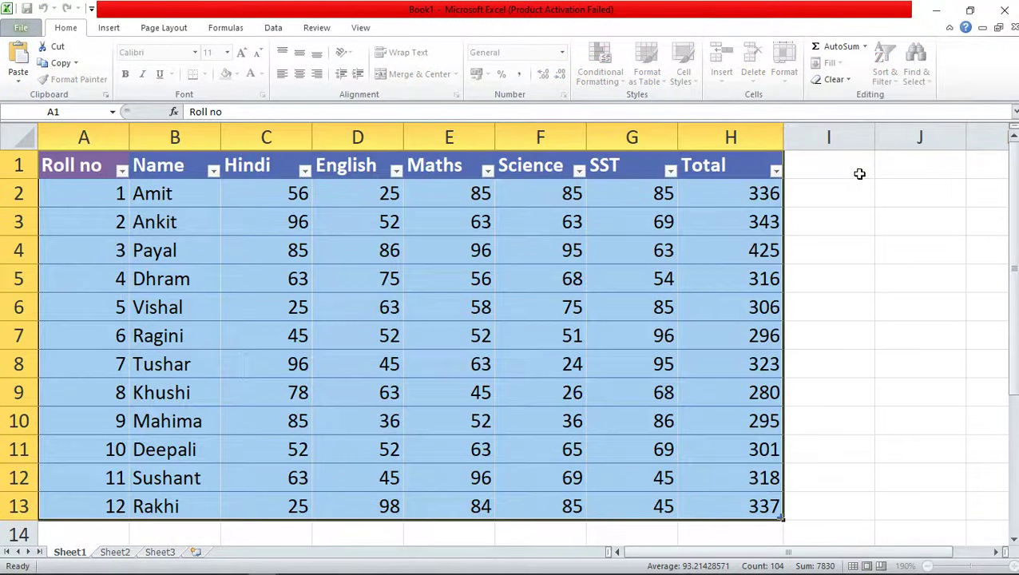
pyautogui.click(863, 254)
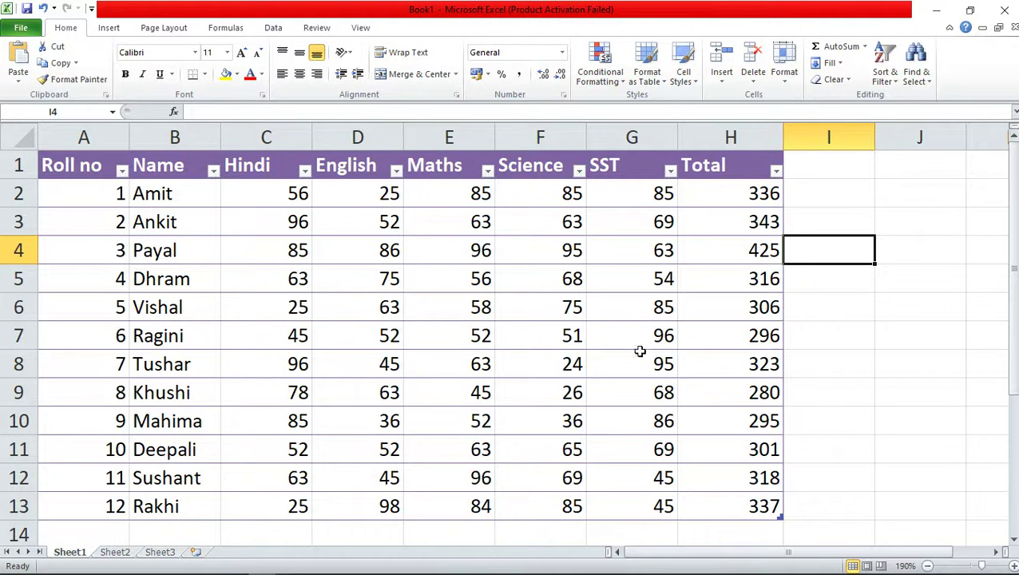
pyautogui.click(684, 77)
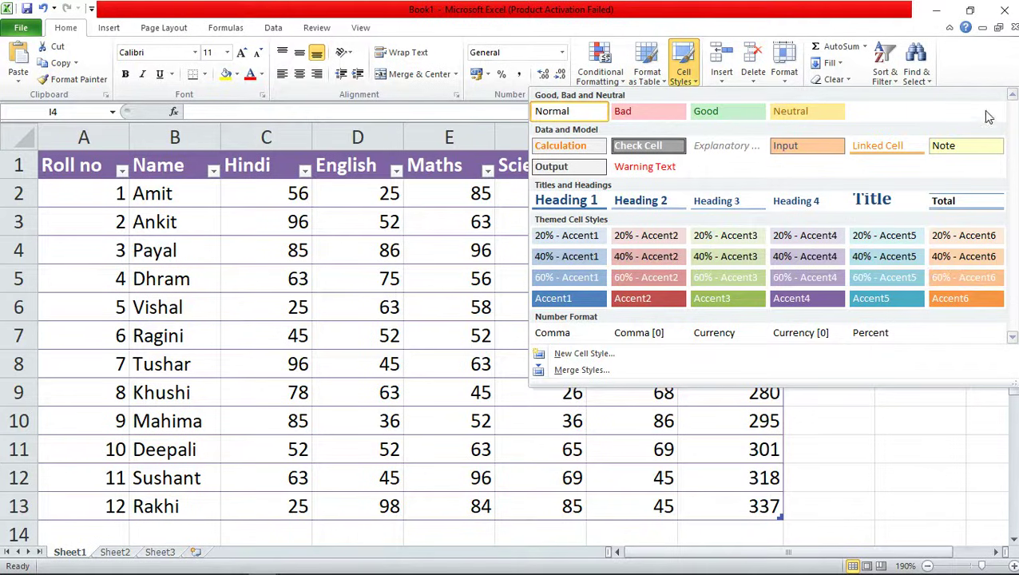
# Step: Give the top total 425 in H4 the green Good cell style
pyautogui.click(891, 416)
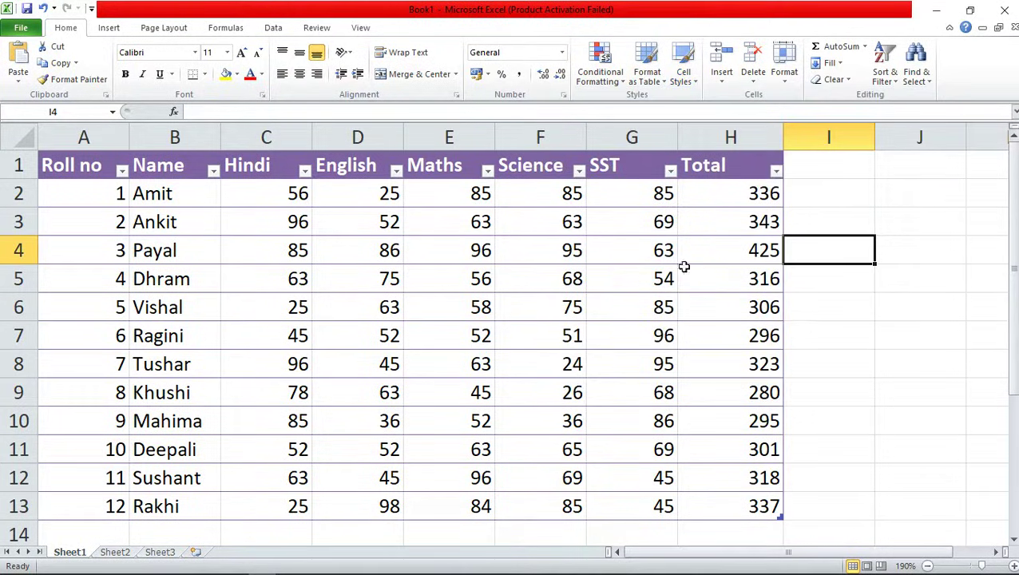
pyautogui.click(738, 258)
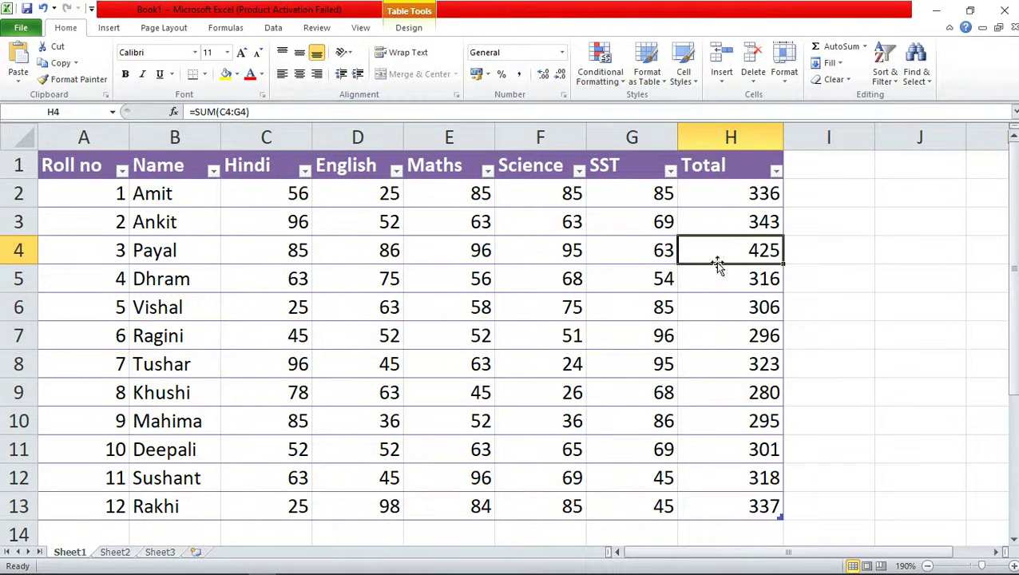
pyautogui.click(688, 80)
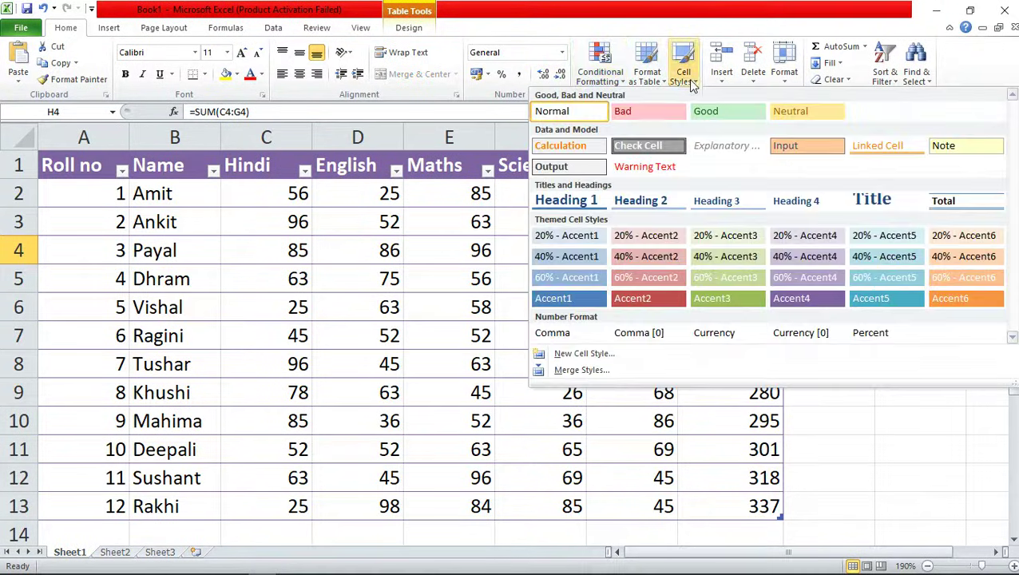
pyautogui.click(718, 112)
pyautogui.click(858, 315)
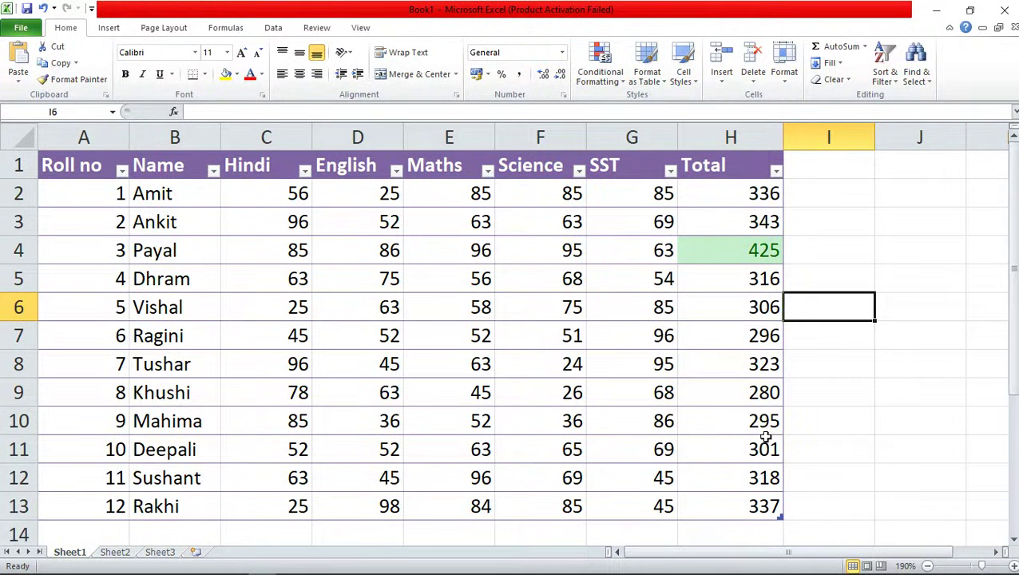
pyautogui.click(729, 400)
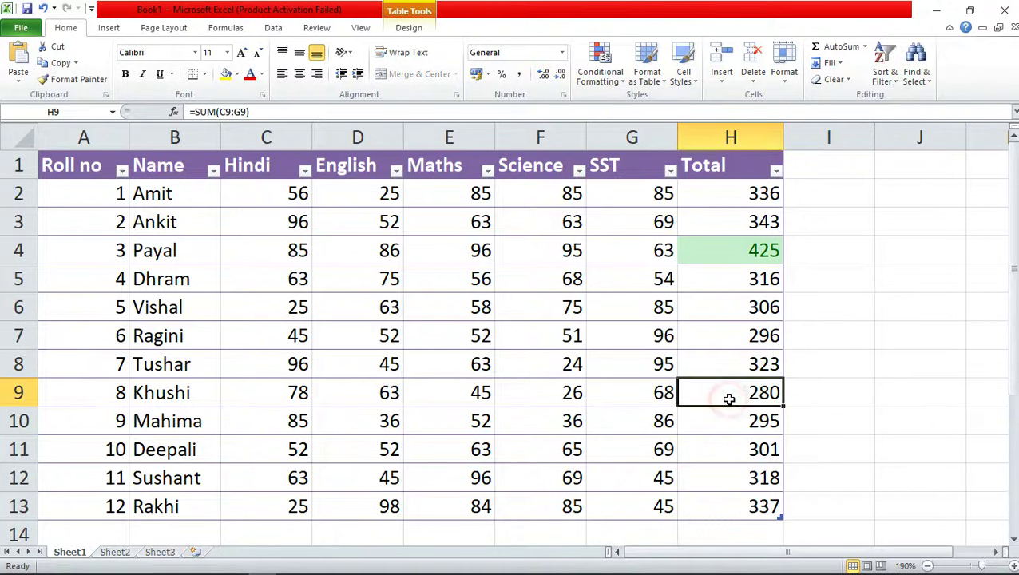
# Step: Apply the purple Accent4 cell style to row 13, A13:H13
pyautogui.click(595, 84)
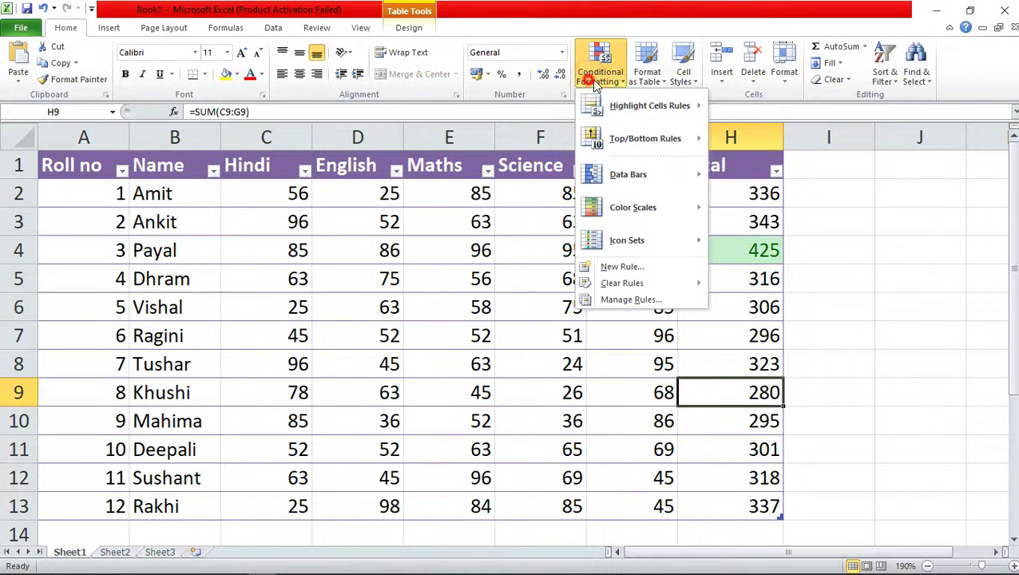
pyautogui.click(679, 80)
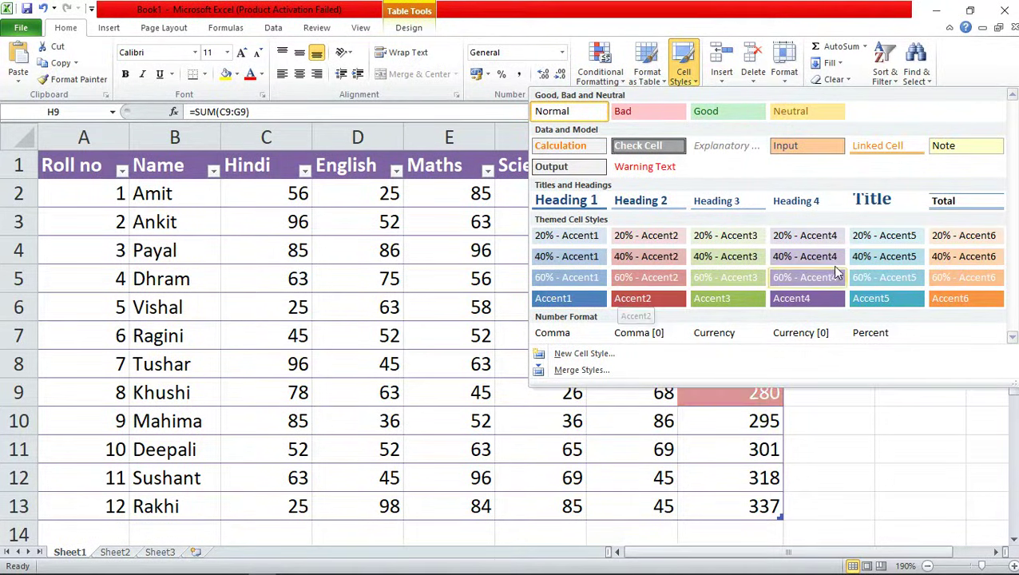
pyautogui.click(449, 563)
pyautogui.moveTo(66, 509); pyautogui.dragTo(721, 505)
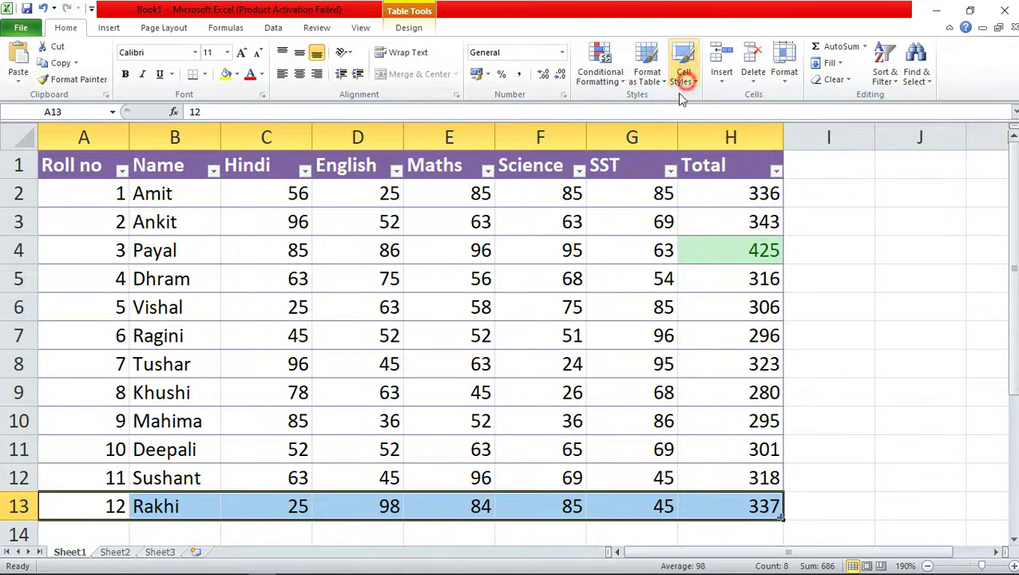
pyautogui.click(682, 70)
pyautogui.click(808, 304)
pyautogui.click(888, 368)
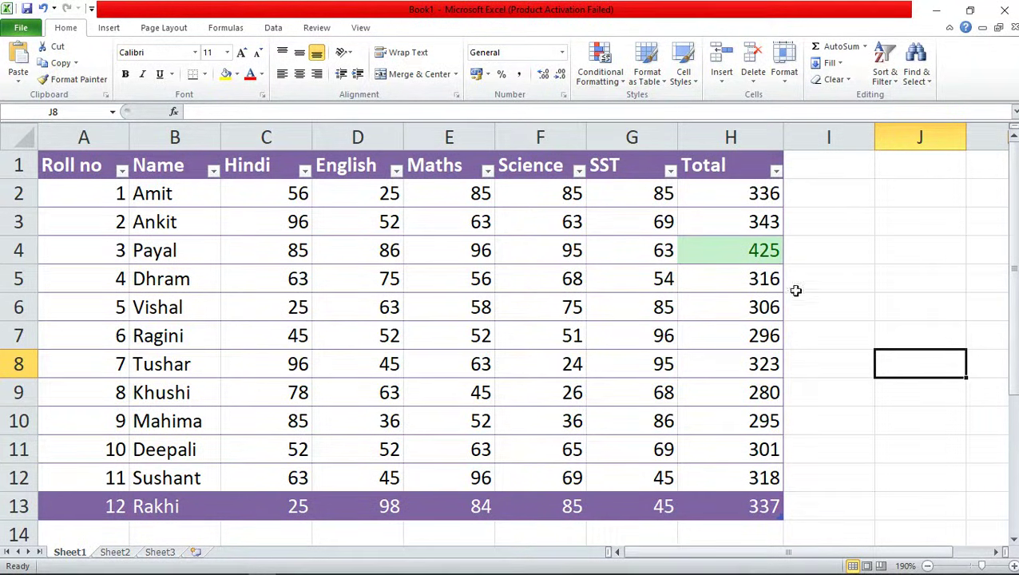
# Step: Clear the conditional formatting rules from the 425 total in H4
pyautogui.click(715, 254)
pyautogui.click(600, 70)
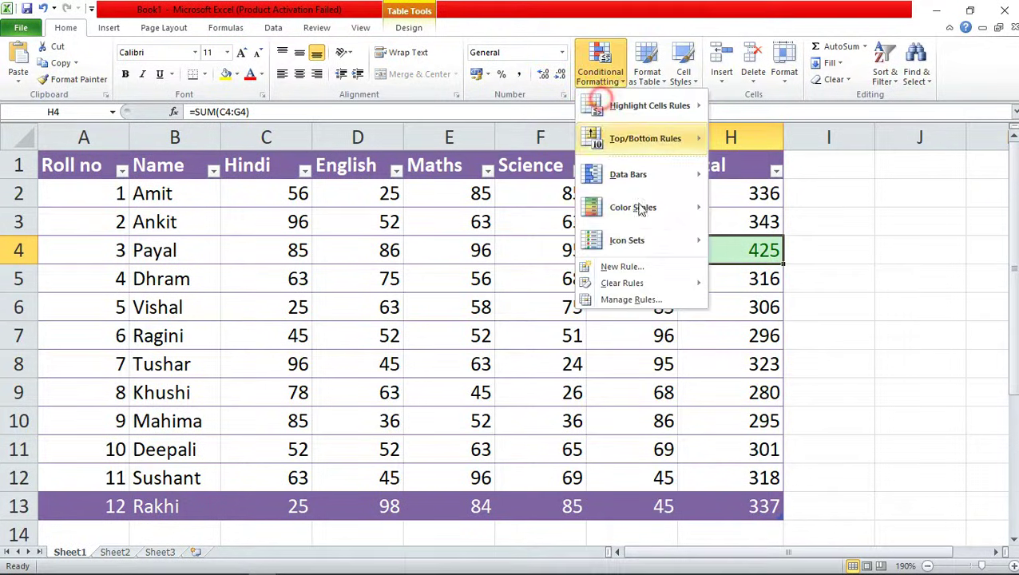
pyautogui.click(628, 283)
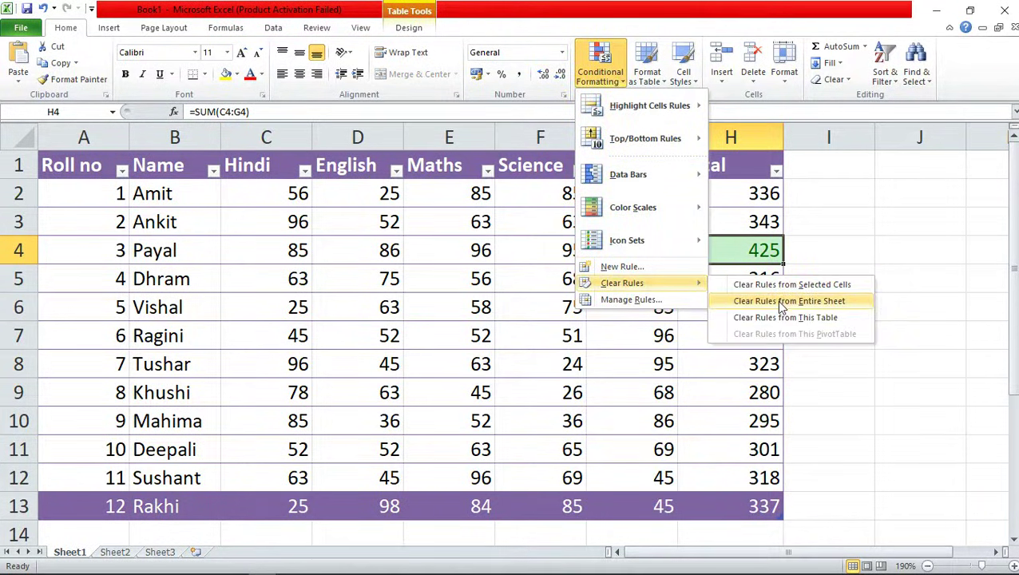
pyautogui.click(780, 288)
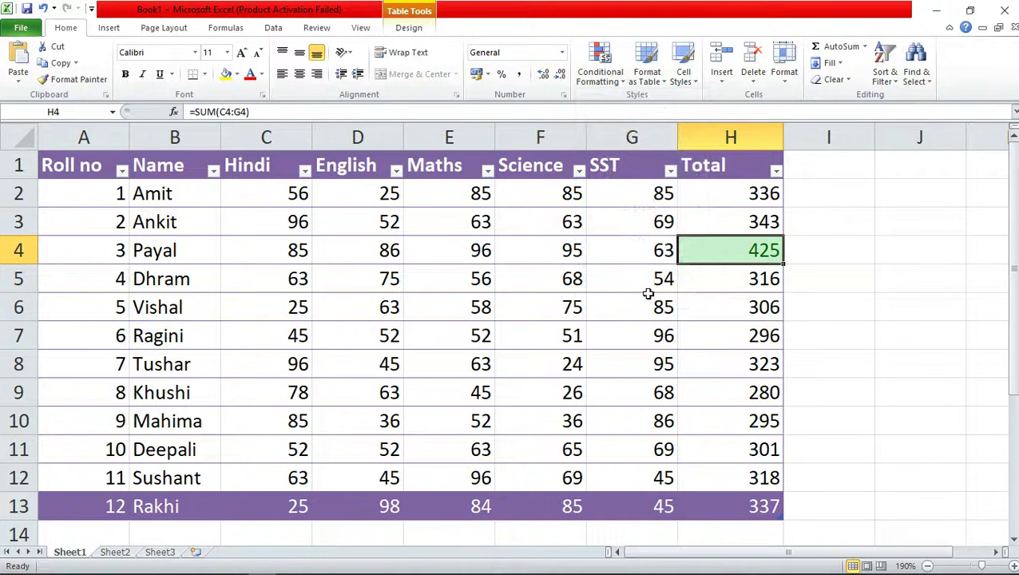
# Step: Reset H4 to the Normal cell style
pyautogui.click(683, 76)
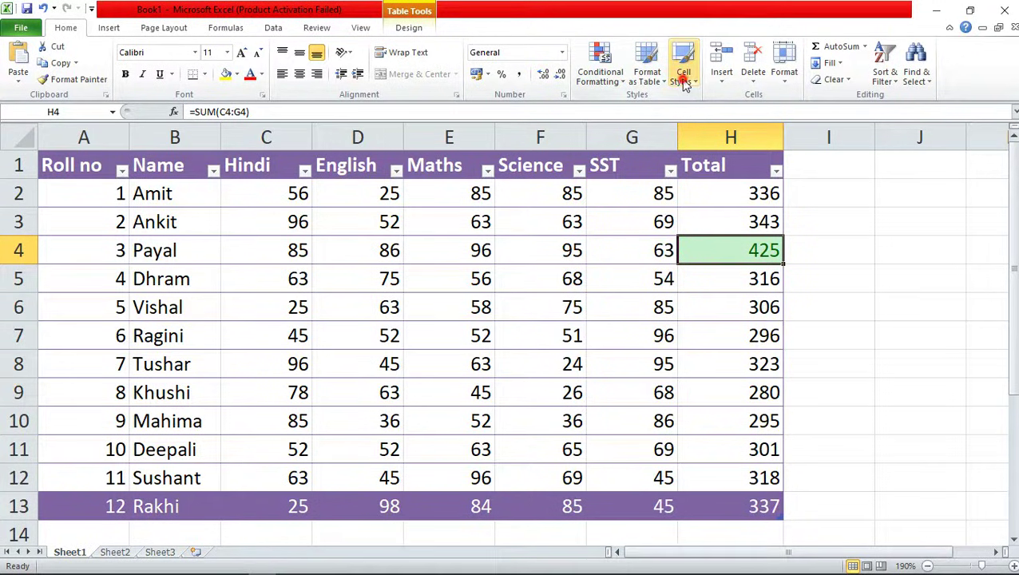
pyautogui.click(579, 120)
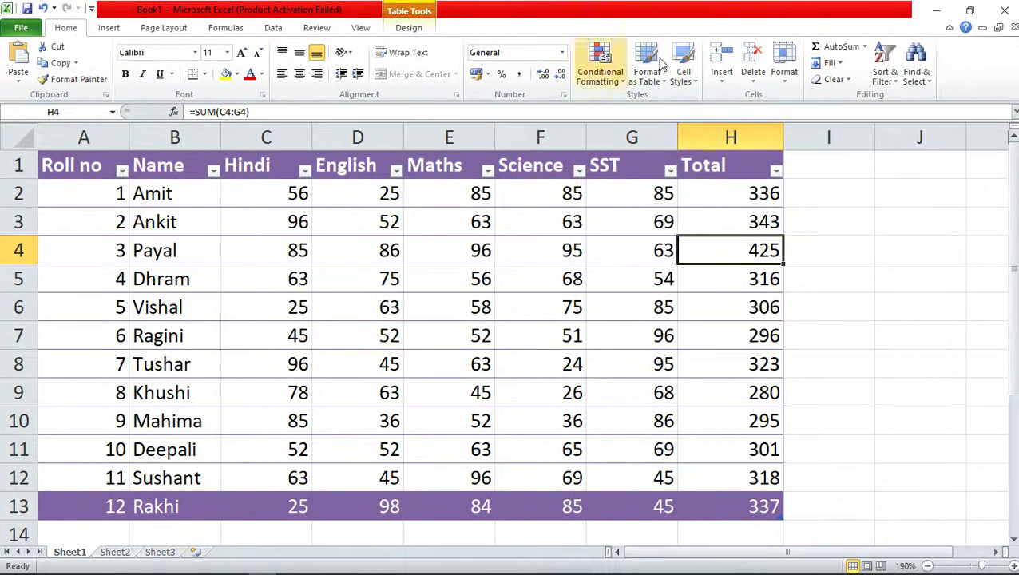
pyautogui.click(683, 72)
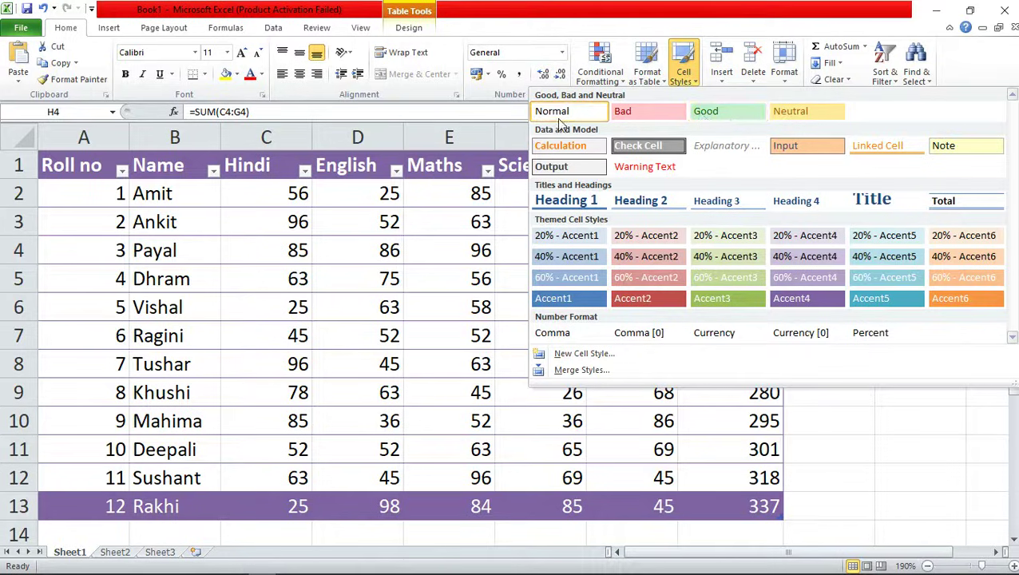
pyautogui.press('Escape')
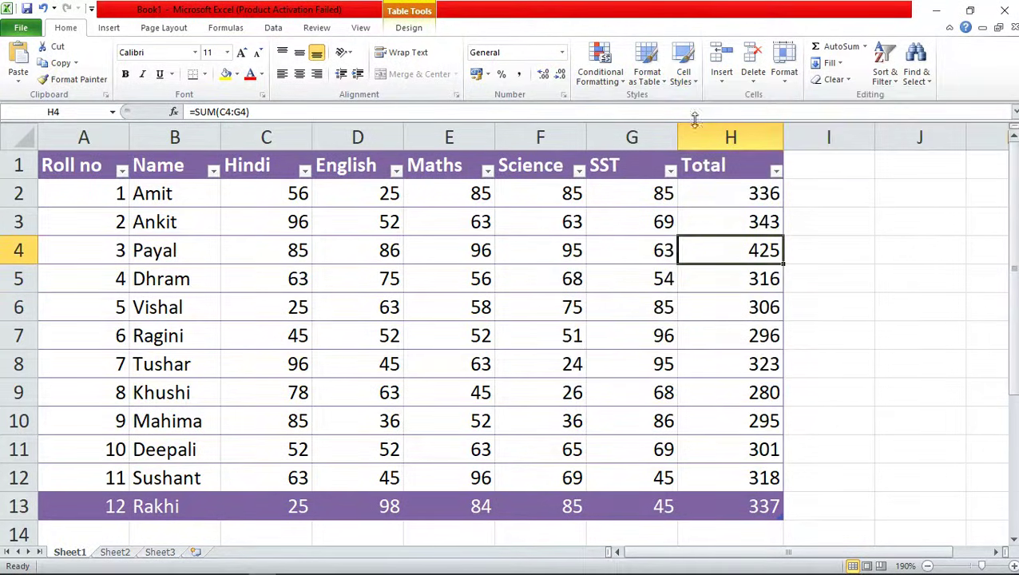
pyautogui.click(722, 82)
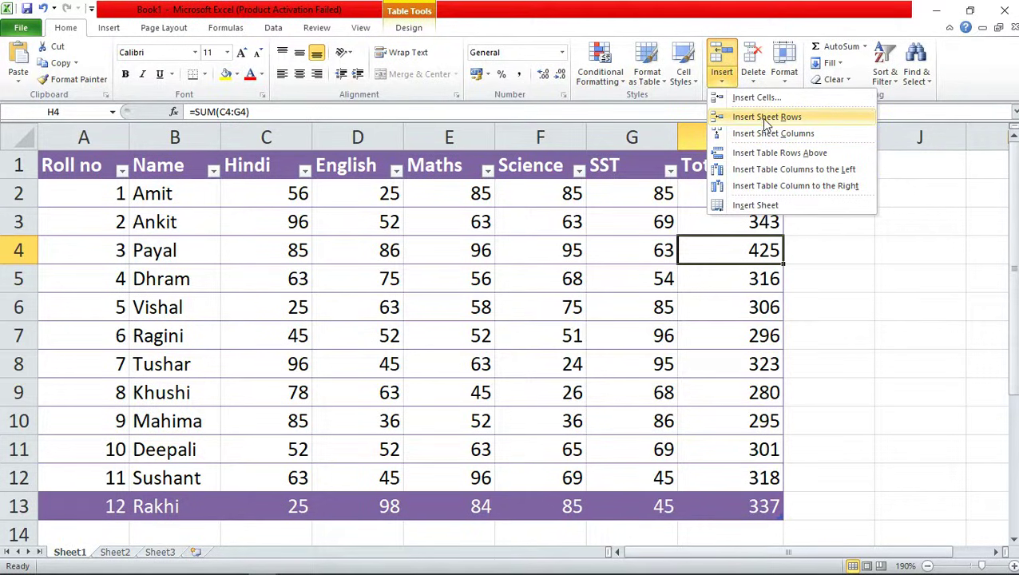
pyautogui.click(198, 255)
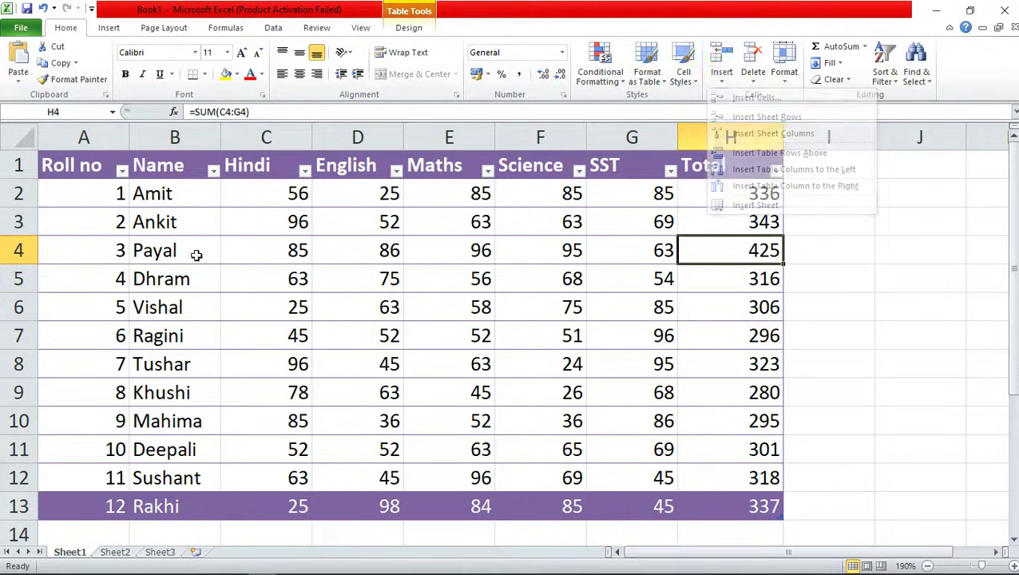
pyautogui.click(18, 250)
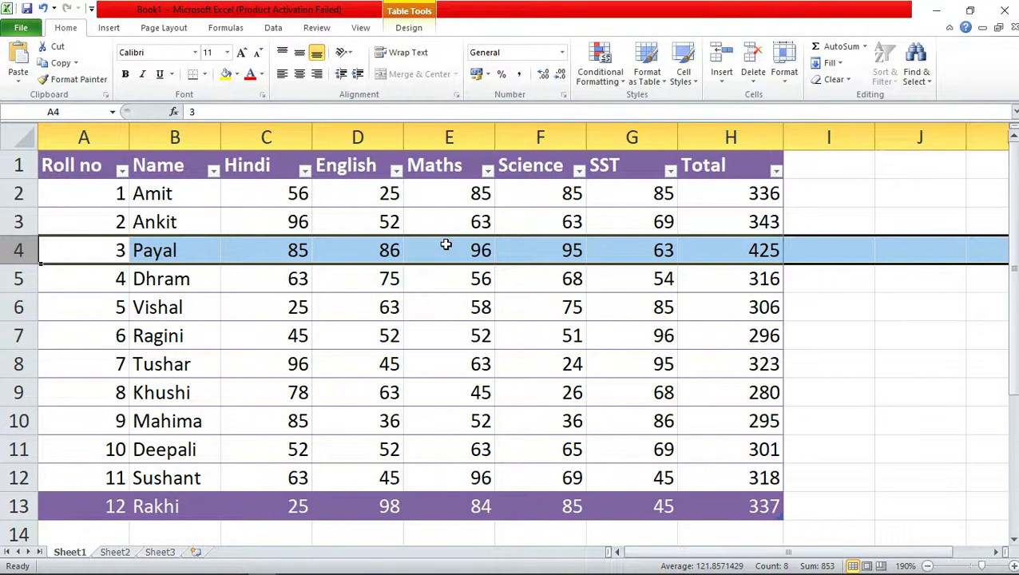
pyautogui.click(721, 64)
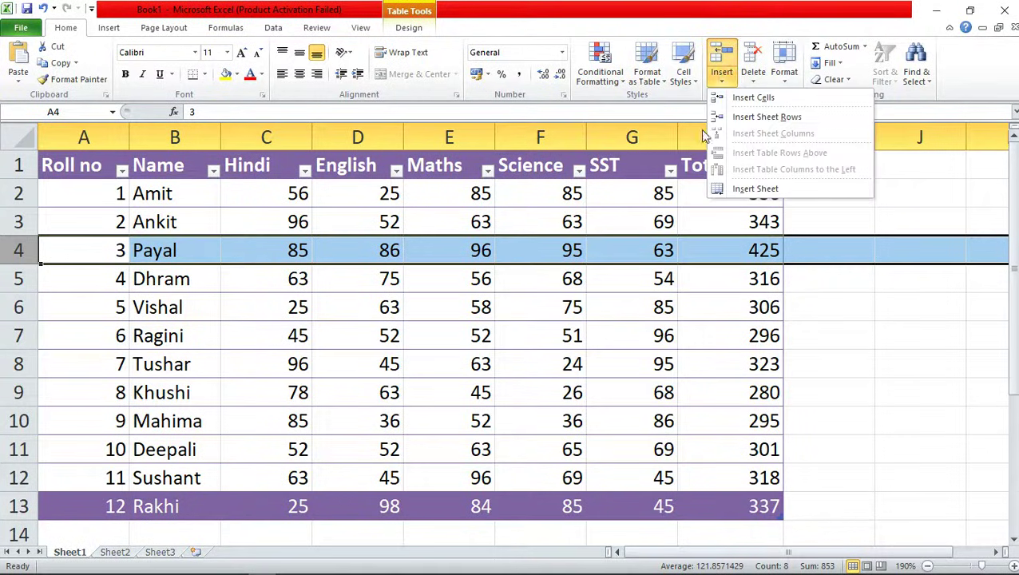
pyautogui.click(762, 120)
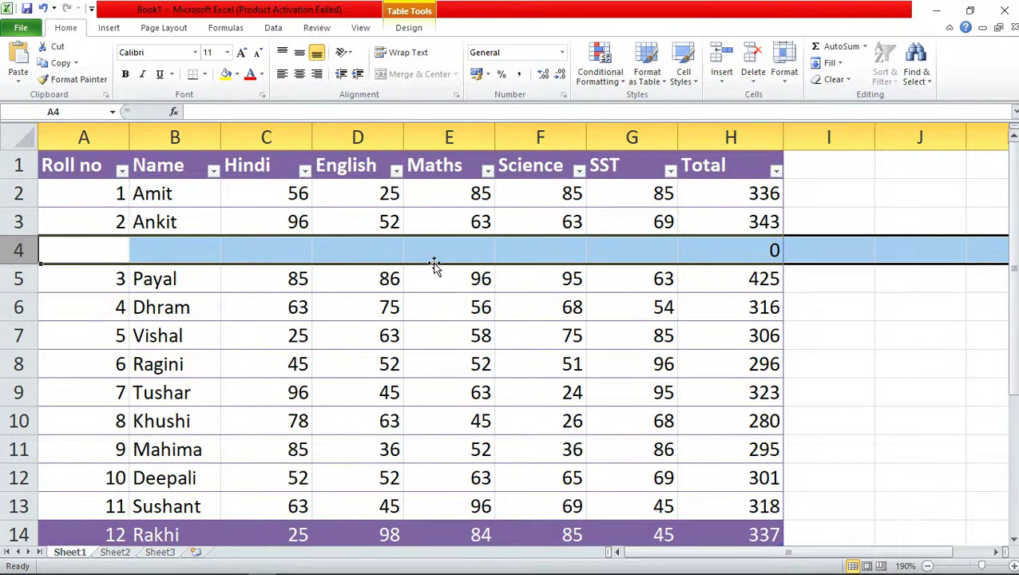
pyautogui.click(756, 58)
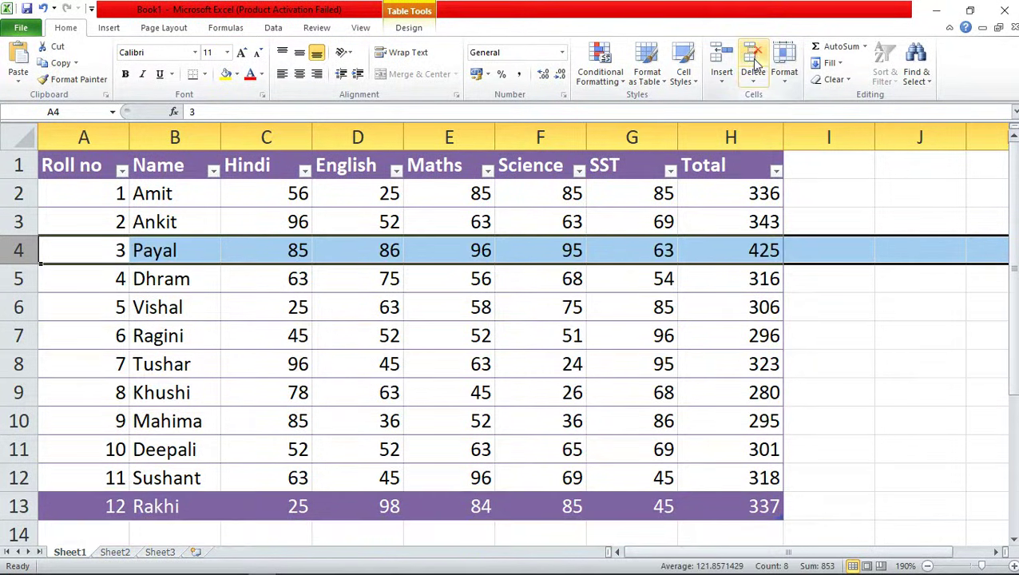
pyautogui.click(352, 132)
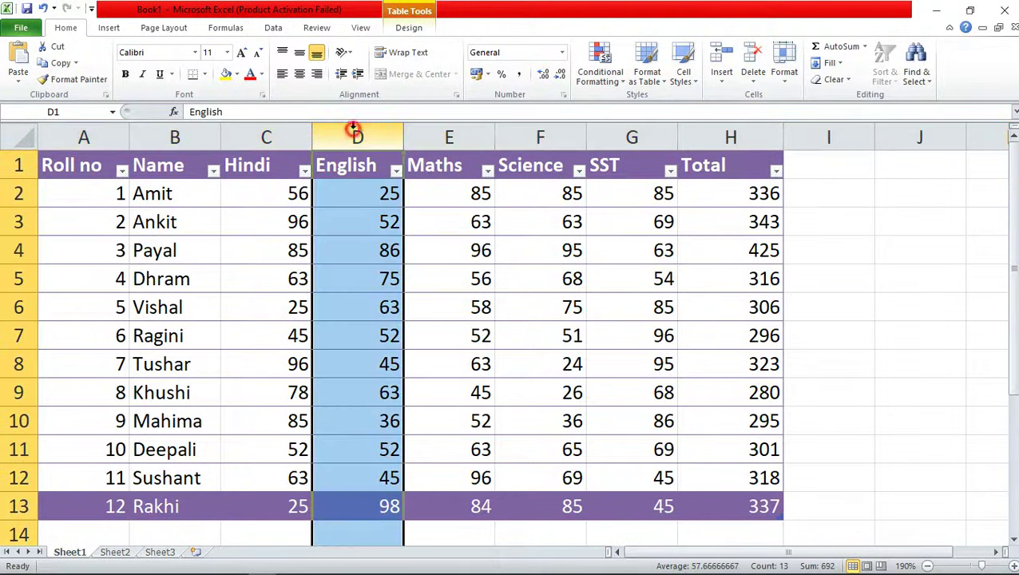
pyautogui.click(721, 77)
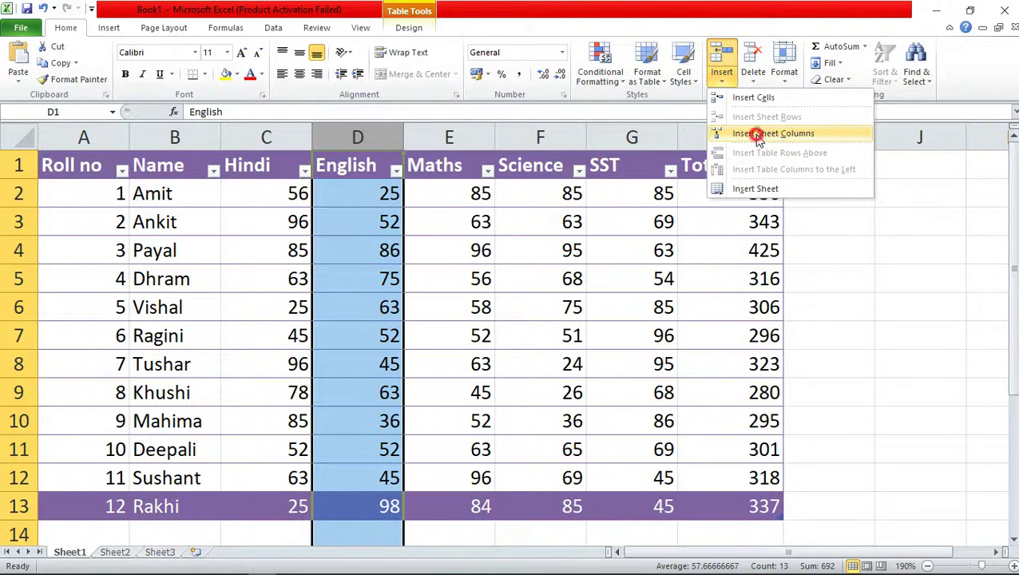
pyautogui.click(759, 138)
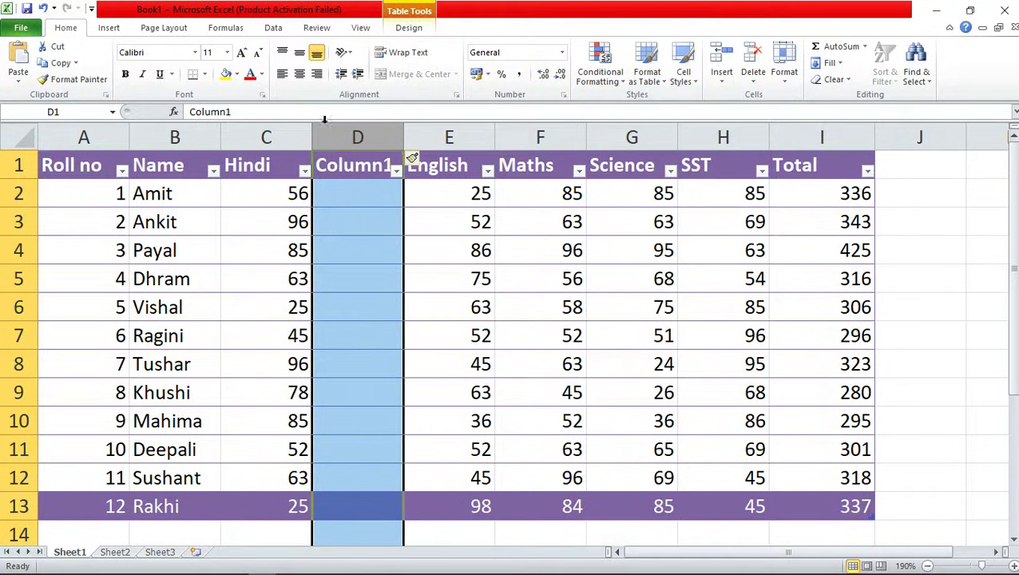
pyautogui.click(753, 57)
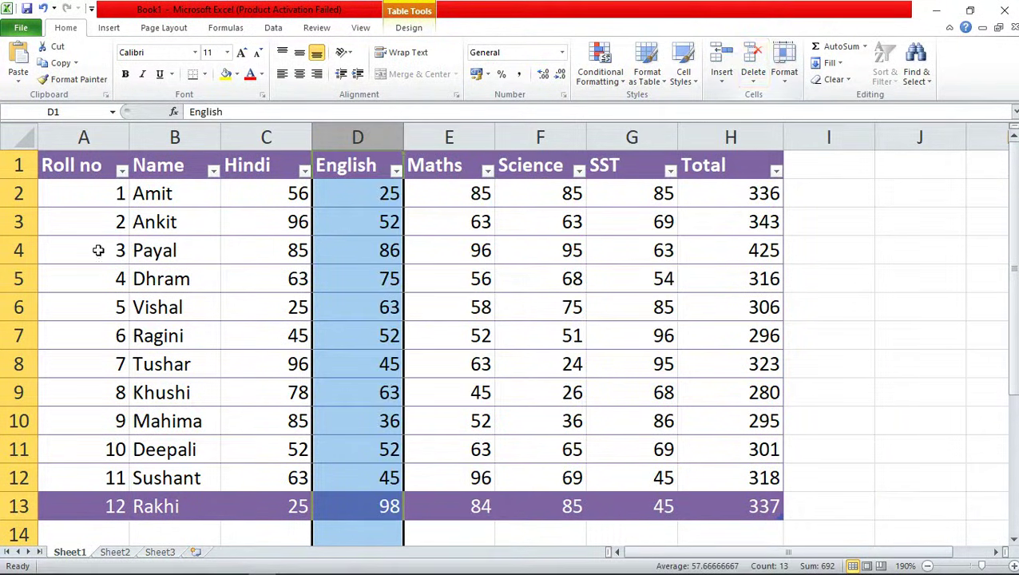
pyautogui.click(18, 251)
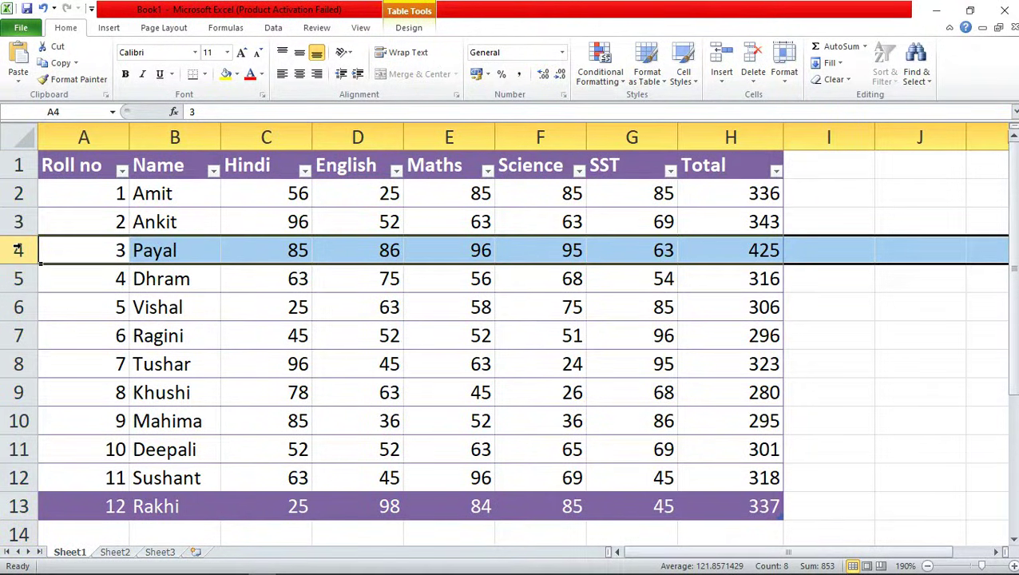
pyautogui.hotkey('ctrl', 'shift', '+')
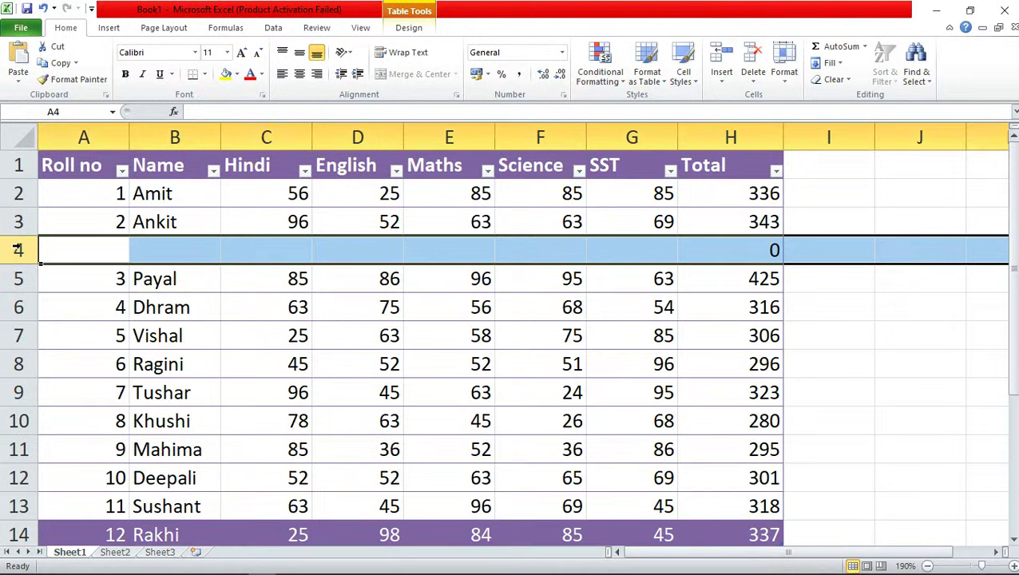
pyautogui.hotkey('ctrl', 'shift', '+')
pyautogui.hotkey('ctrl', 'shift', '+')
pyautogui.hotkey('ctrl', 'shift', '+')
pyautogui.hotkey('ctrl', 'shift', '+')
pyautogui.hotkey('ctrl', 'shift', '+')
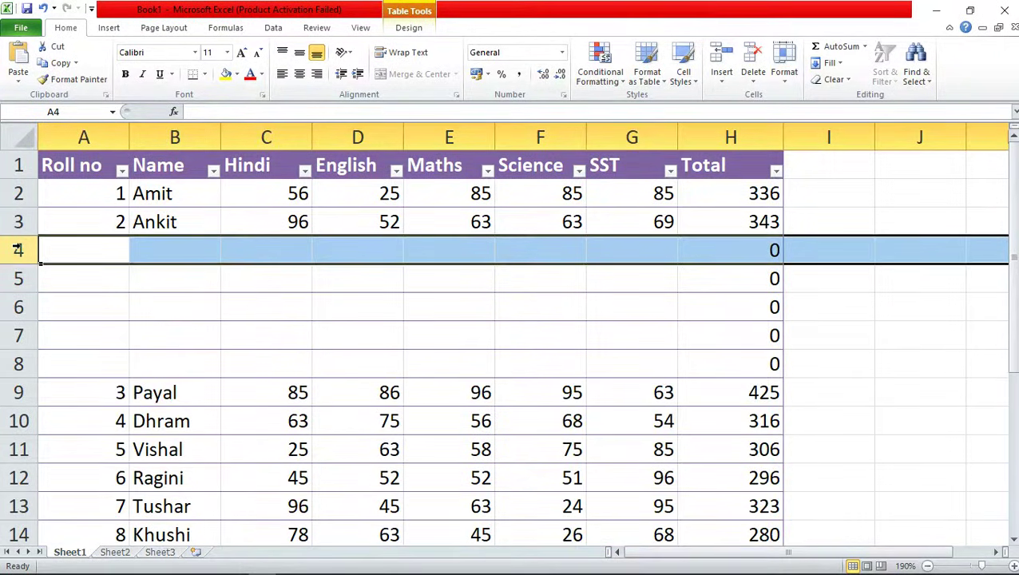
pyautogui.hotkey('ctrl', 'shift', '+')
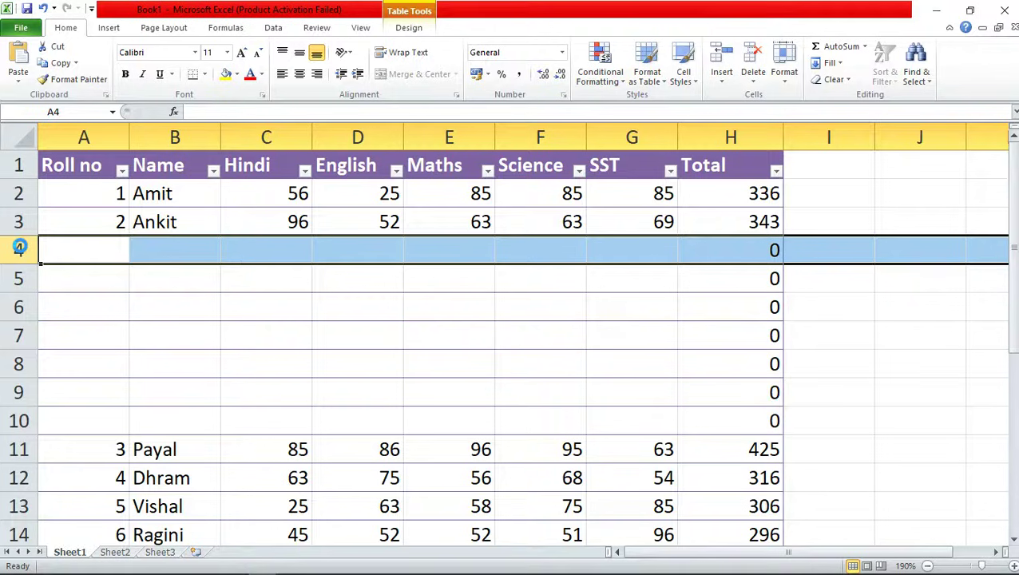
pyautogui.hotkey('ctrl', '-')
pyautogui.hotkey('ctrl', '-')
pyautogui.hotkey('ctrl', '-')
pyautogui.hotkey('ctrl', '-')
pyautogui.hotkey('ctrl', '-')
pyautogui.hotkey('ctrl', '-')
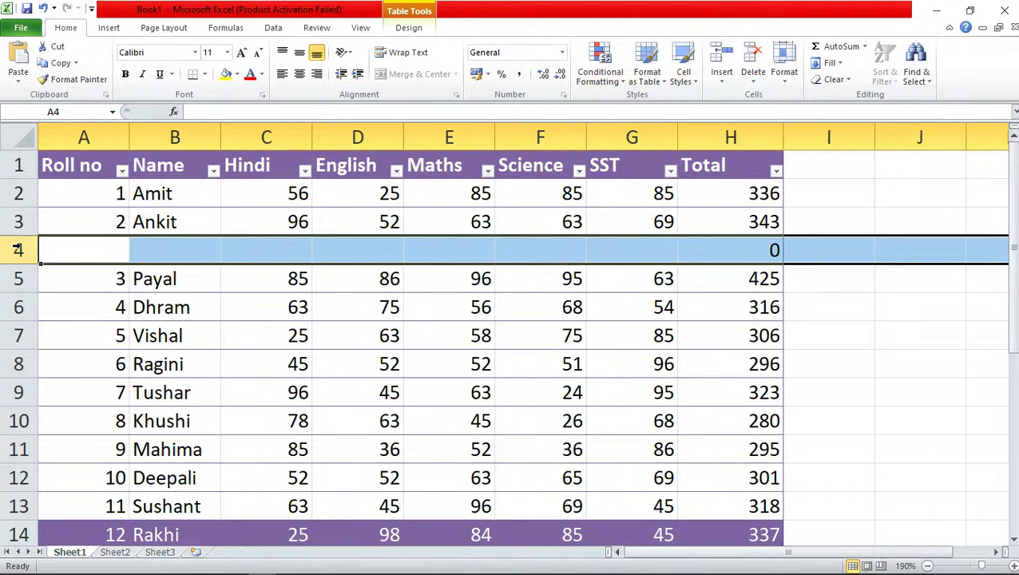
pyautogui.hotkey('ctrl', '-')
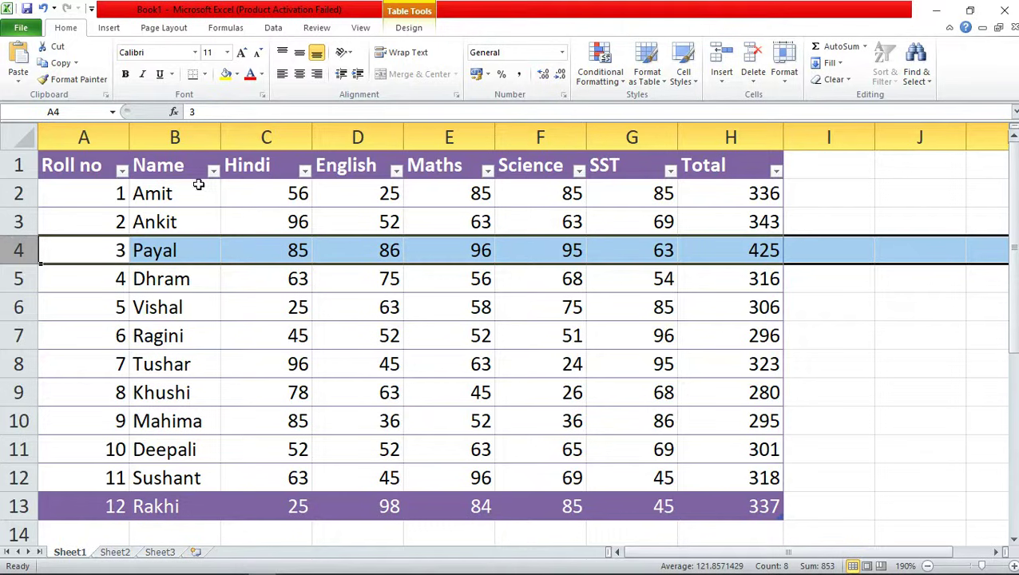
pyautogui.click(384, 128)
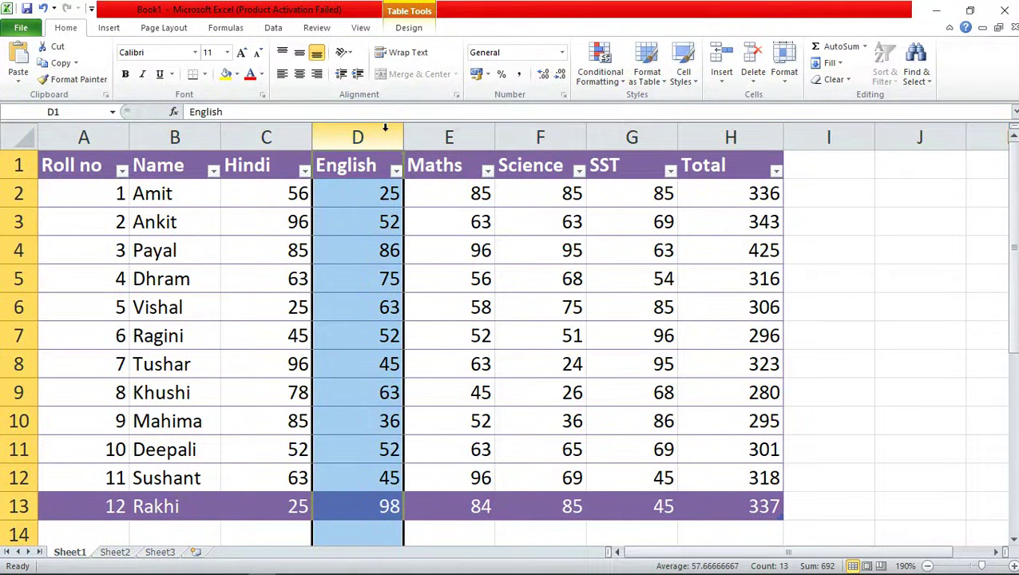
pyautogui.hotkey('ctrl', '+')
pyautogui.hotkey('ctrl', '+')
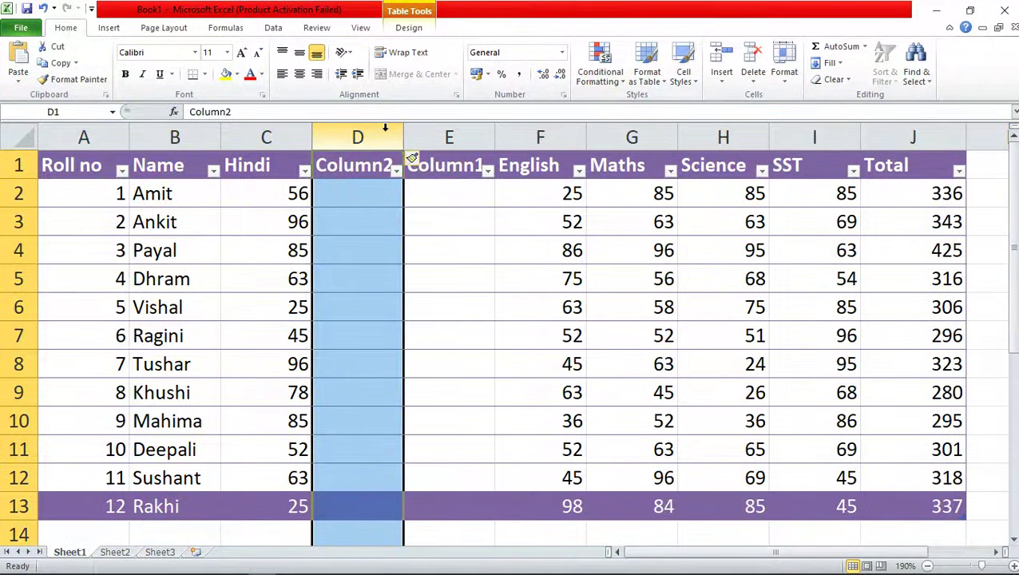
pyautogui.hotkey('ctrl', '-')
pyautogui.hotkey('ctrl', '-')
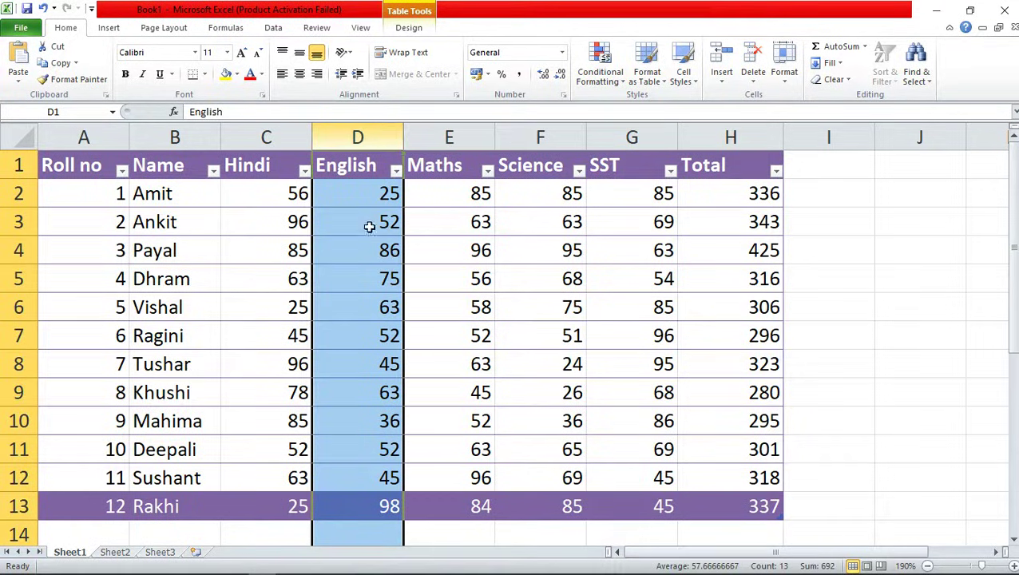
pyautogui.click(635, 286)
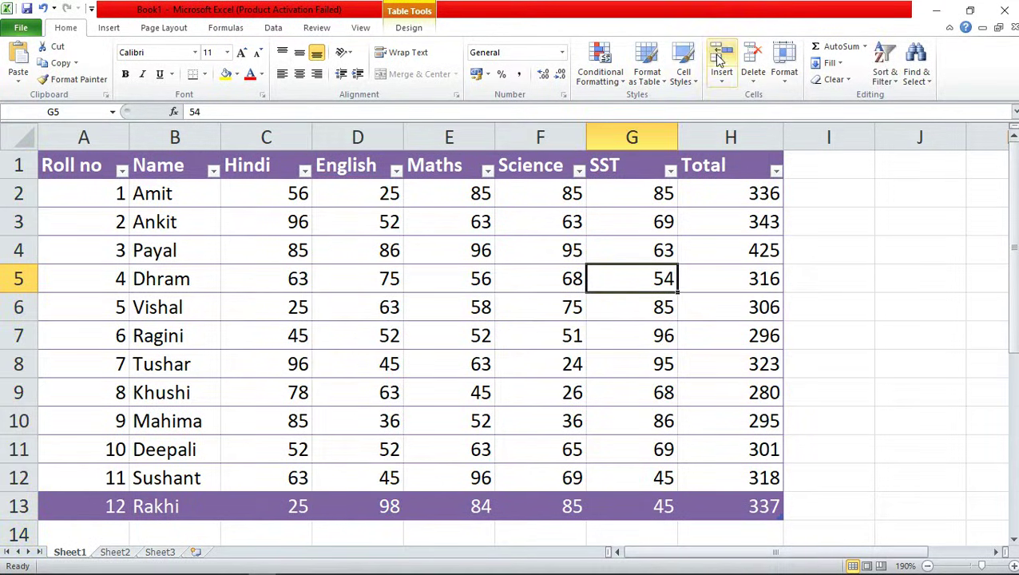